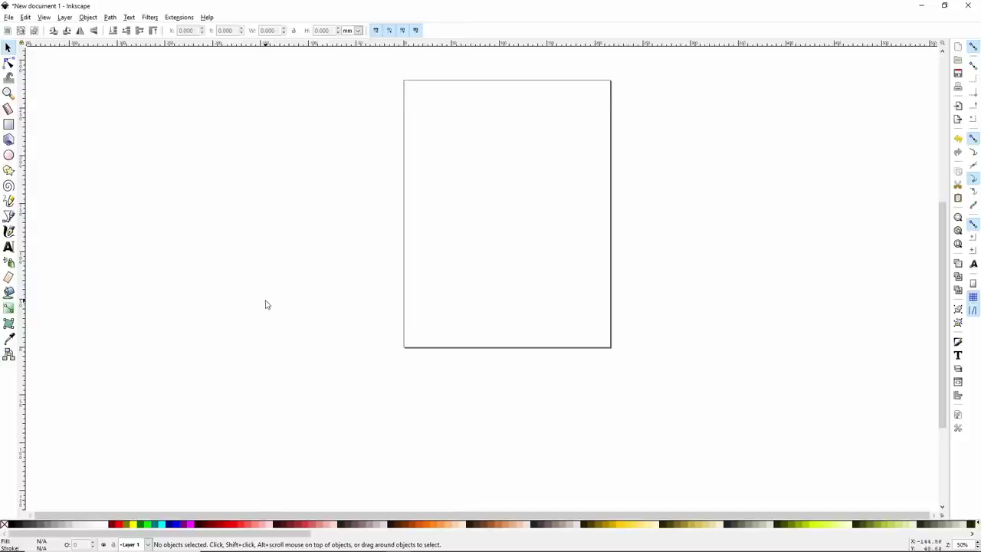
Step: Switch to File Explorer and open the DC Rainbow Brush Strokes Clipart folder inside Rainbow-Brush-Strokes-Clipart-5918219 under sublimation designs
{"action": "scroll", "coordinate": [266, 306], "scroll_direction": "up", "scroll_amount": 1}
{"action": "scroll", "coordinate": [266, 306], "scroll_direction": "up", "scroll_amount": 1}
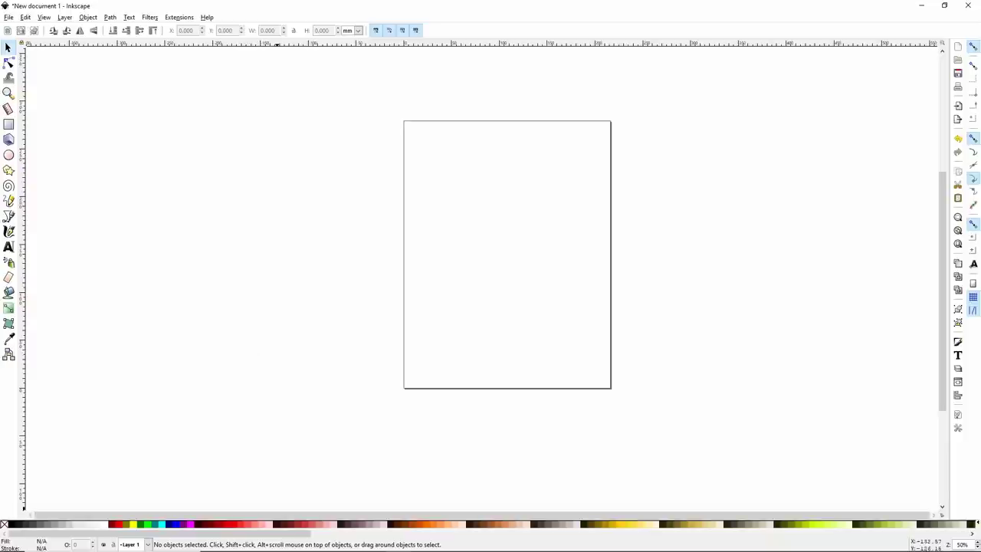
{"action": "left_click", "coordinate": [266, 539]}
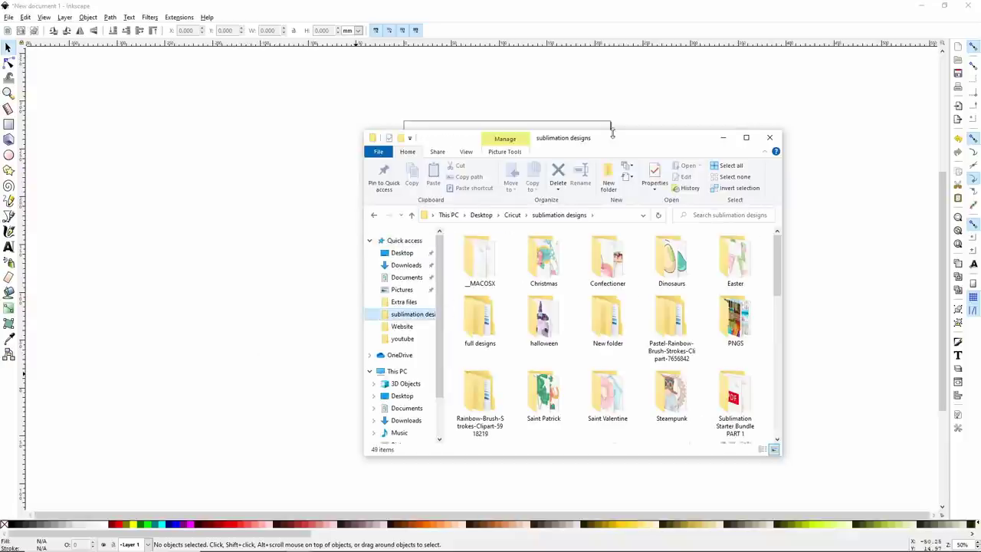
{"action": "left_click_drag", "start_coordinate": [665, 143], "coordinate": [455, 125]}
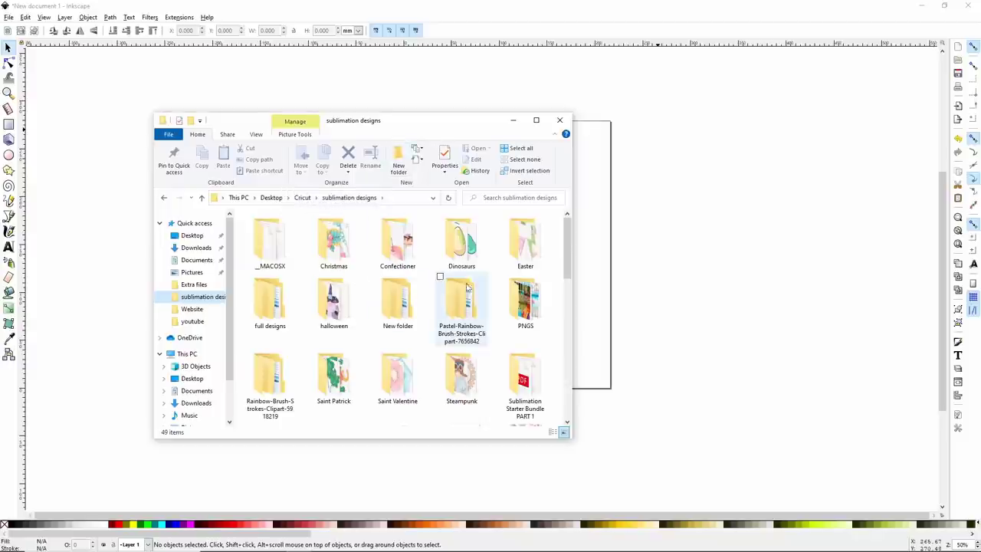
{"action": "scroll", "coordinate": [470, 282], "scroll_direction": "down", "scroll_amount": 1}
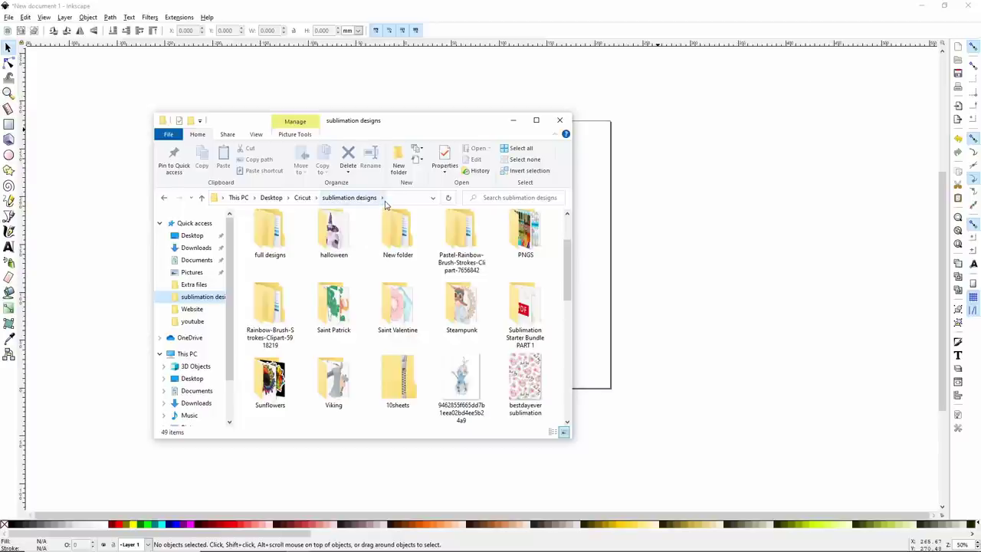
{"action": "scroll", "coordinate": [377, 244], "scroll_direction": "down", "scroll_amount": 5}
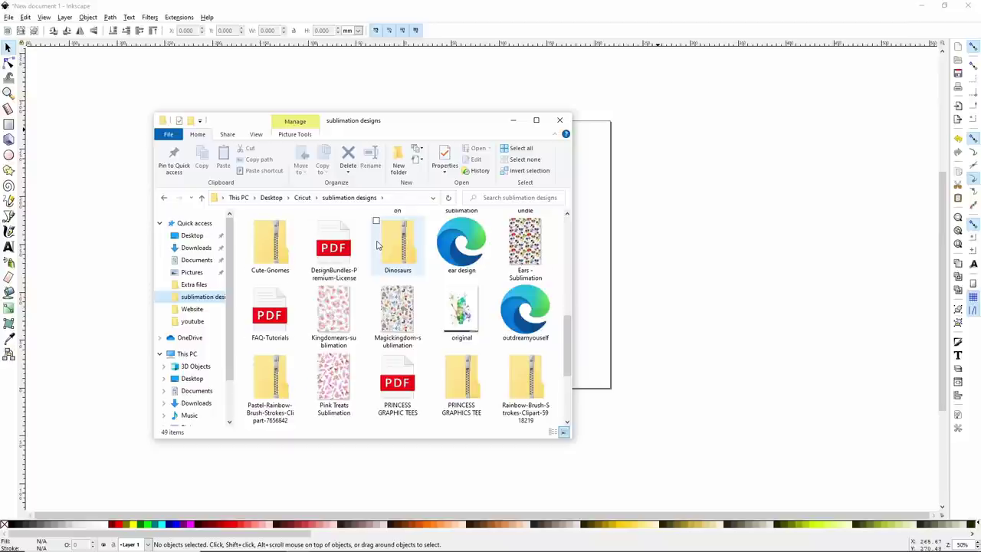
{"action": "scroll", "coordinate": [377, 245], "scroll_direction": "down", "scroll_amount": 3}
{"action": "scroll", "coordinate": [377, 244], "scroll_direction": "up", "scroll_amount": 10}
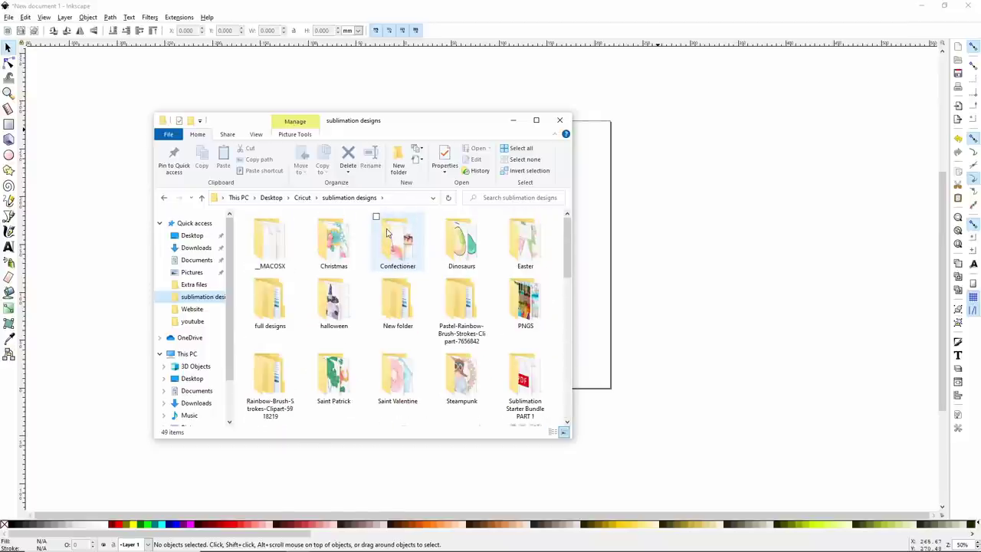
{"action": "scroll", "coordinate": [387, 233], "scroll_direction": "down", "scroll_amount": 2}
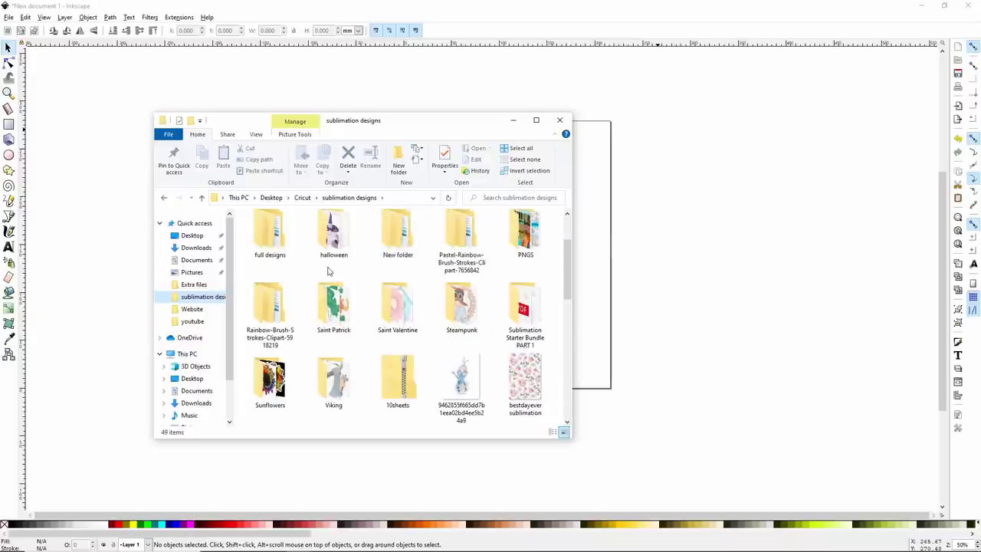
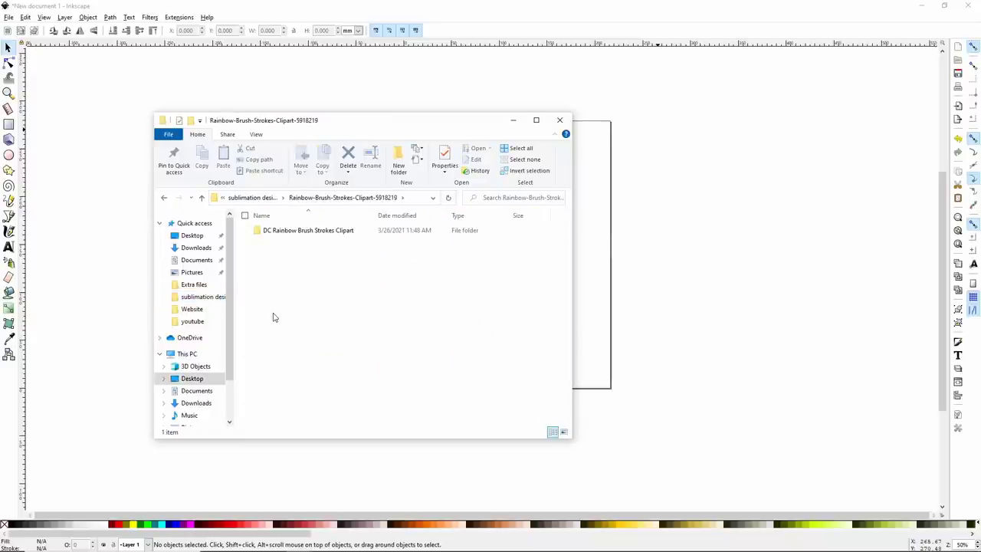
{"action": "double_click", "coordinate": [291, 229]}
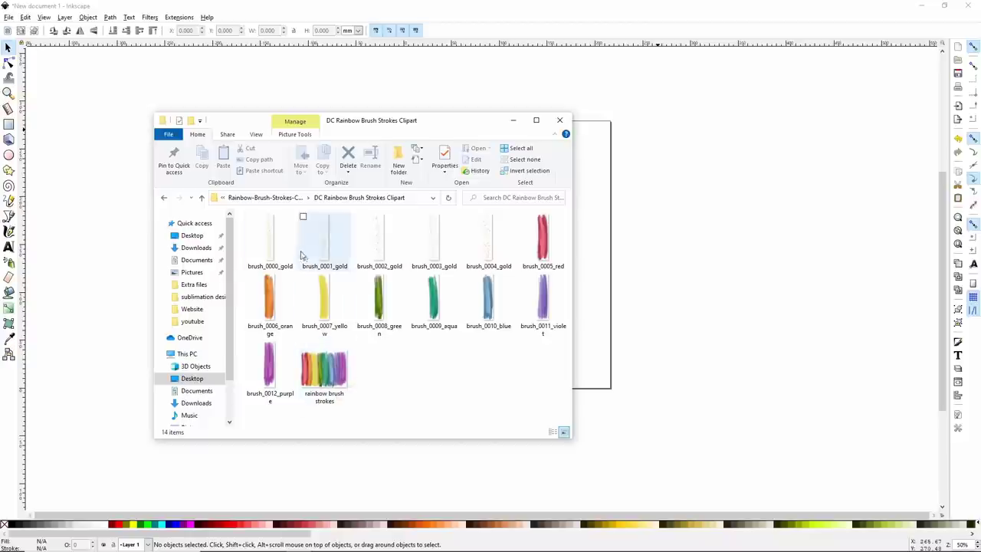
Step: Select all thirteen individual brush images, brush_0000_gold through brush_0012_purple, leaving out the combined rainbow brush strokes image
{"action": "left_click", "coordinate": [535, 236]}
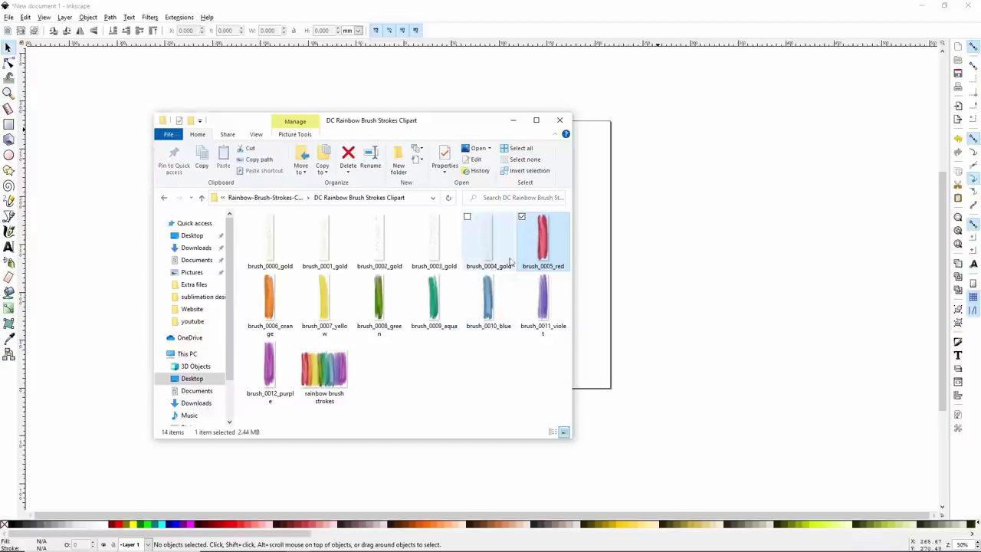
{"action": "left_click", "coordinate": [293, 302], "text": "ctrl"}
{"action": "left_click", "coordinate": [325, 303], "text": "ctrl"}
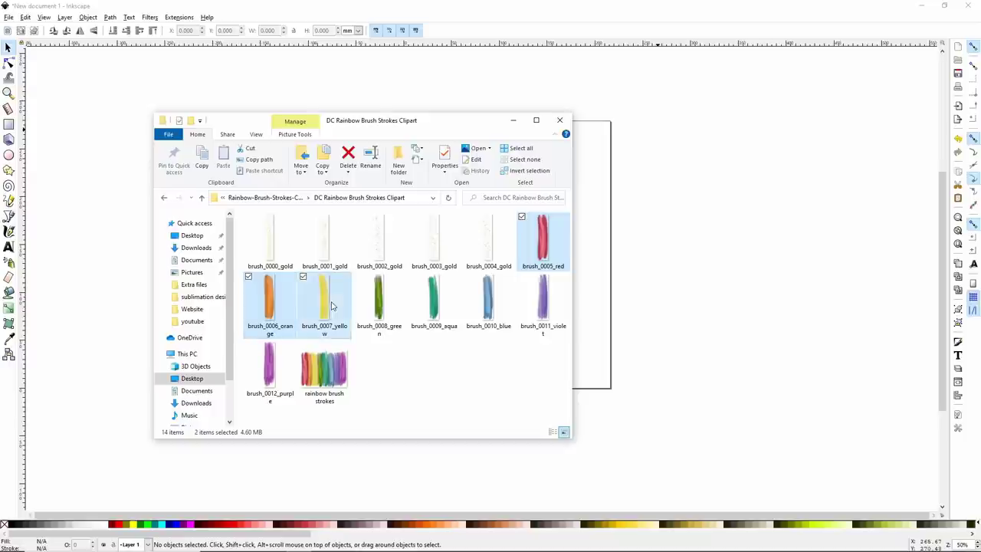
{"action": "left_click", "coordinate": [379, 303], "text": "ctrl"}
{"action": "left_click", "coordinate": [431, 305], "text": "ctrl"}
{"action": "left_click", "coordinate": [488, 304], "text": "ctrl"}
{"action": "left_click", "coordinate": [543, 304], "text": "ctrl"}
{"action": "left_click", "coordinate": [269, 368], "text": "ctrl"}
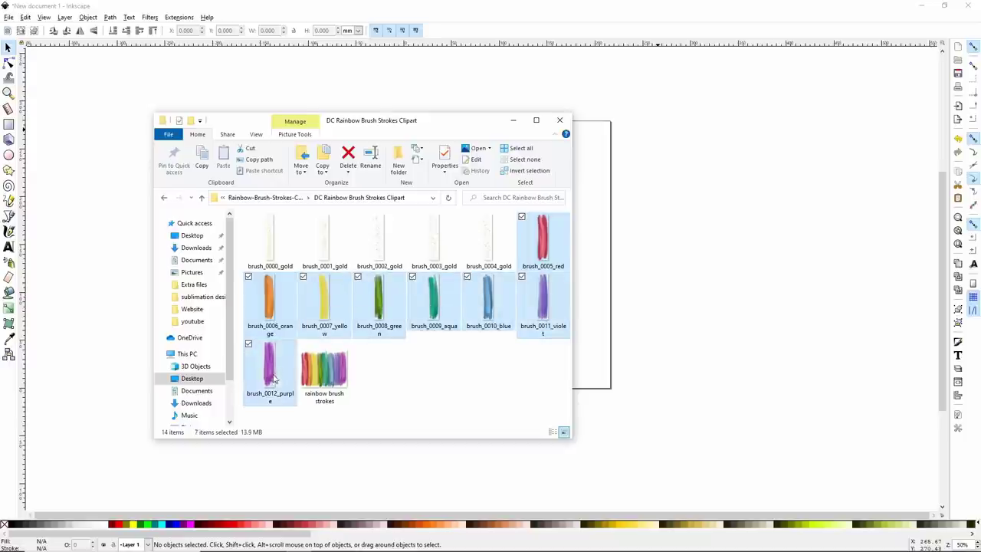
{"action": "left_click", "coordinate": [268, 253], "text": "ctrl"}
{"action": "left_click", "coordinate": [324, 253], "text": "ctrl"}
{"action": "left_click", "coordinate": [379, 253], "text": "ctrl"}
{"action": "left_click", "coordinate": [433, 255], "text": "ctrl"}
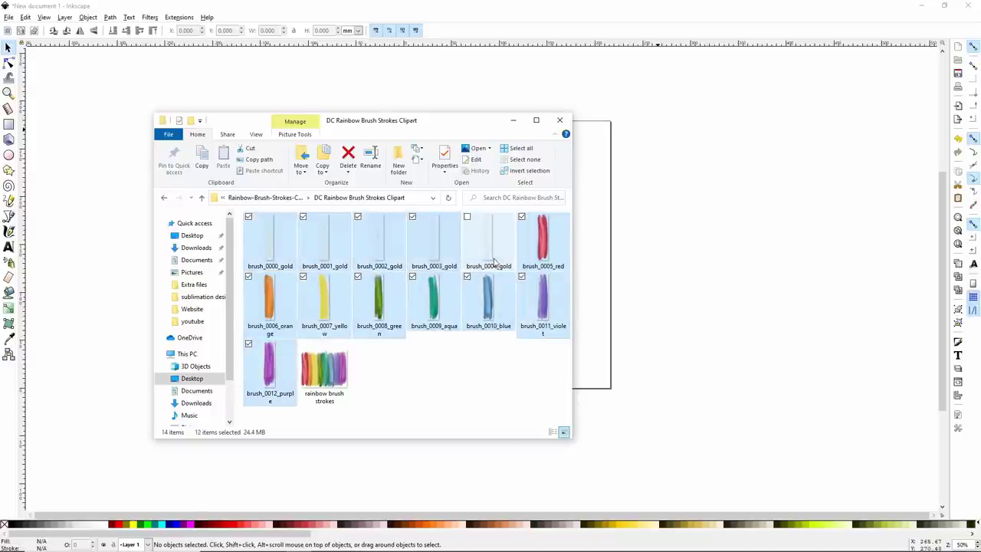
{"action": "left_click", "coordinate": [489, 260], "text": "ctrl"}
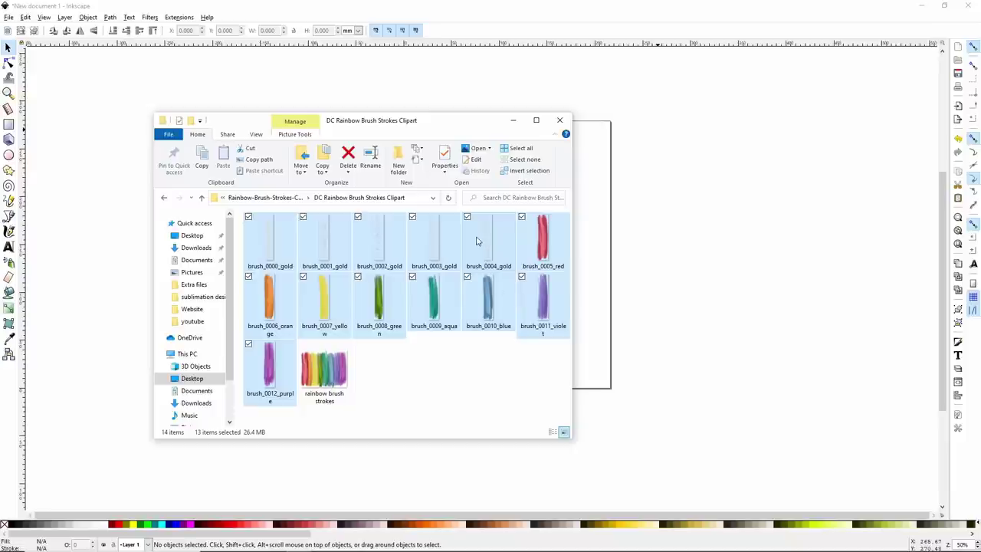
Step: Bring the selected PNG files into the Inkscape document, accepting Embed, DPI from file and None (auto) rendering for each image
{"action": "left_click_drag", "start_coordinate": [476, 241], "coordinate": [588, 256]}
{"action": "left_click_drag", "start_coordinate": [649, 266], "coordinate": [648, 264]}
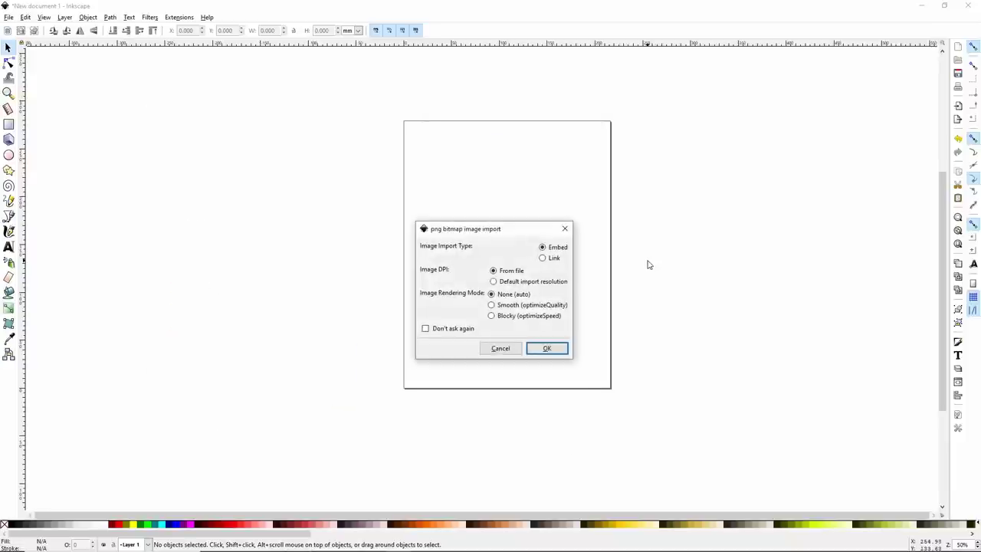
{"action": "left_click", "coordinate": [561, 349]}
{"action": "left_click", "coordinate": [561, 349]}
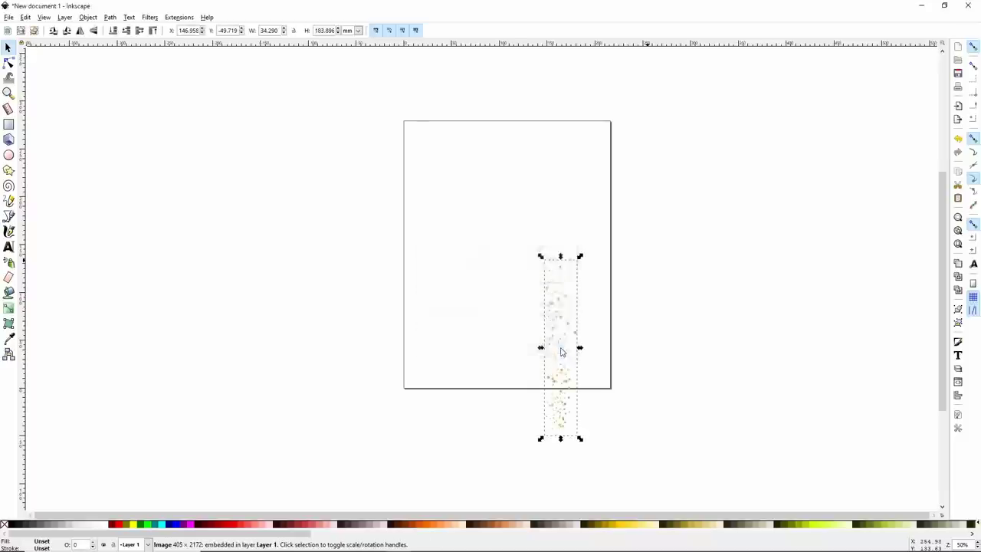
{"action": "left_click", "coordinate": [561, 348]}
{"action": "left_click", "coordinate": [561, 349]}
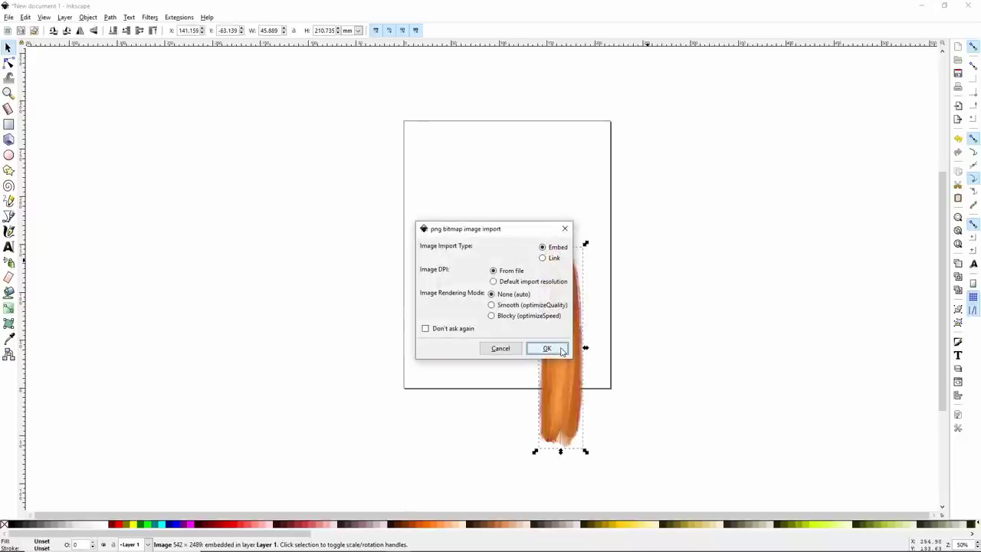
{"action": "left_click", "coordinate": [546, 349]}
{"action": "left_click", "coordinate": [547, 349]}
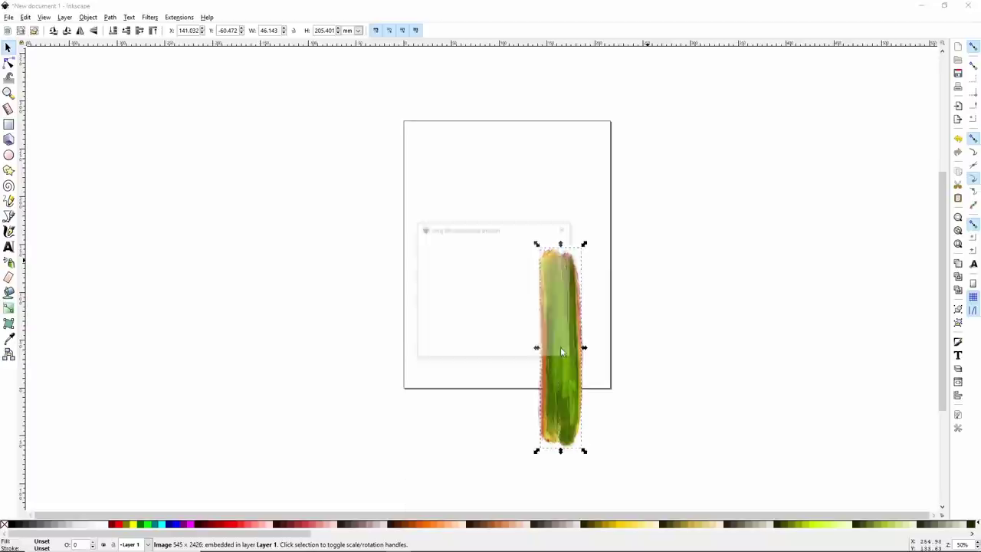
{"action": "left_click", "coordinate": [561, 349]}
{"action": "left_click", "coordinate": [561, 348]}
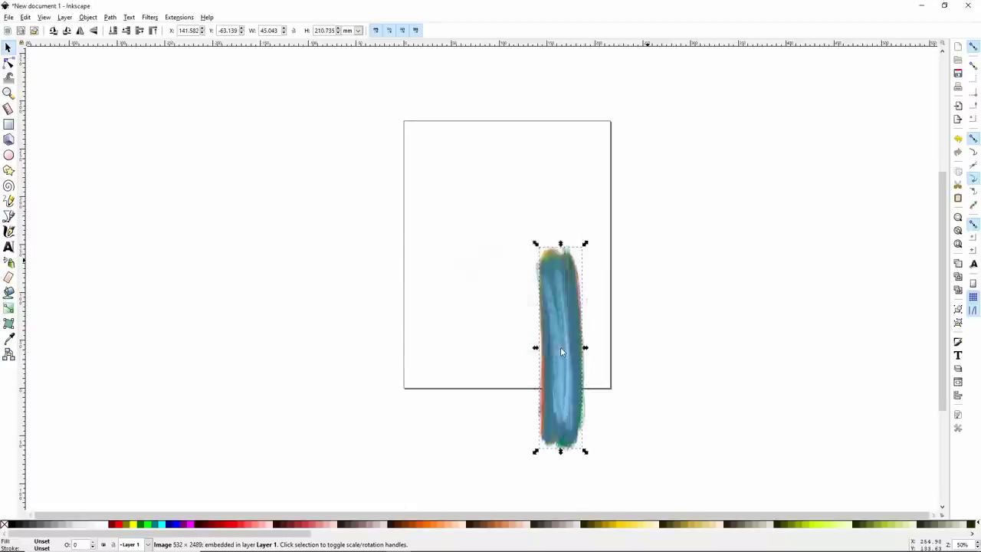
{"action": "left_click", "coordinate": [561, 348]}
{"action": "left_click", "coordinate": [561, 349]}
{"action": "left_click", "coordinate": [561, 349]}
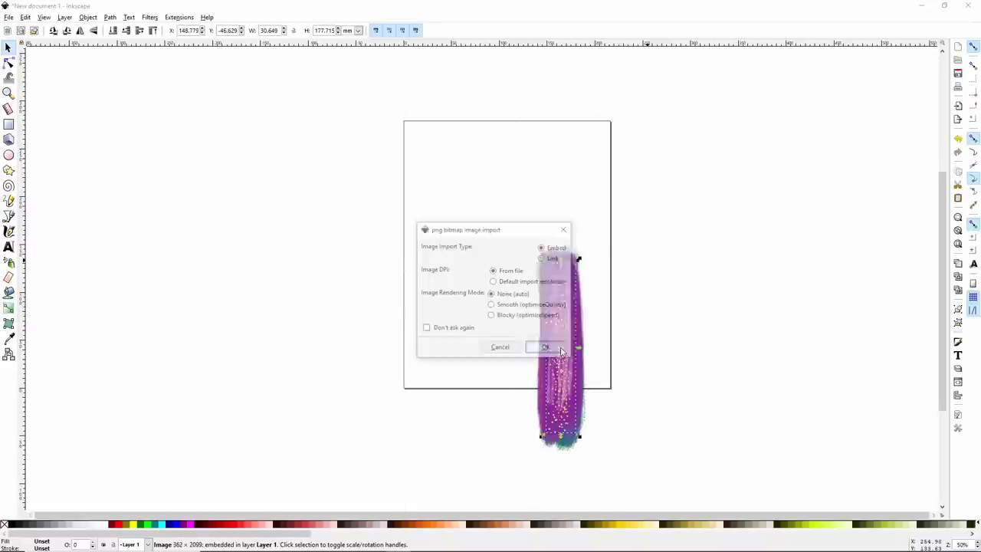
{"action": "left_click", "coordinate": [561, 349]}
{"action": "left_click", "coordinate": [561, 349]}
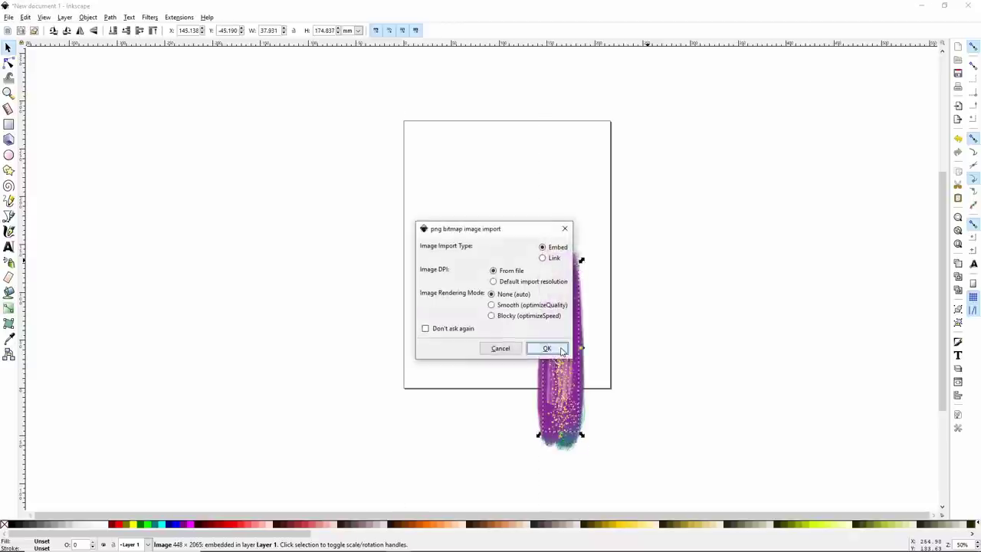
{"action": "left_click", "coordinate": [561, 349]}
{"action": "left_click", "coordinate": [561, 351]}
Step: Unstack the upper images: purple and blue strokes left of the page, aqua on it, and violet, green and two gold speckles to its right
{"action": "left_click_drag", "start_coordinate": [558, 330], "coordinate": [386, 277]}
{"action": "left_click_drag", "start_coordinate": [571, 334], "coordinate": [699, 299]}
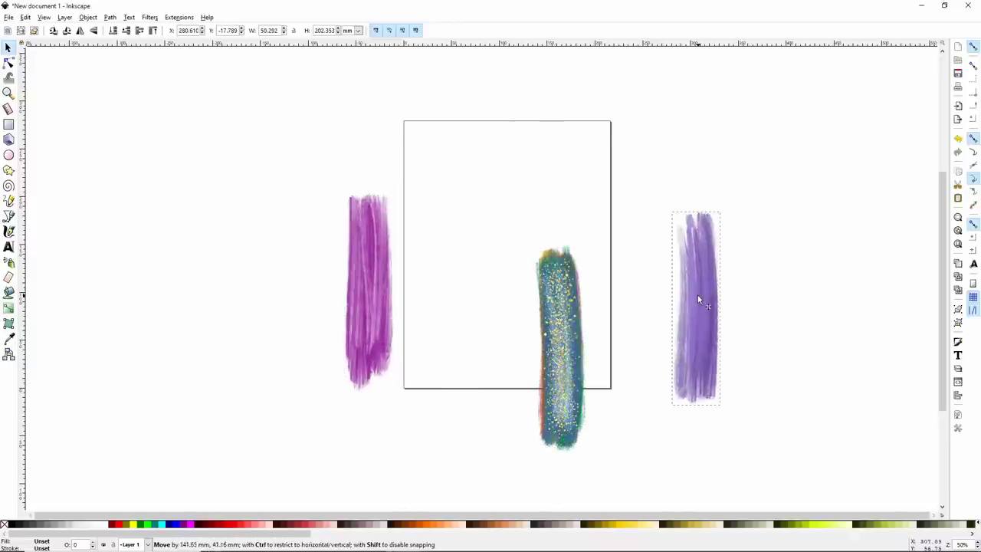
{"action": "mouse_move", "coordinate": [573, 361]}
{"action": "left_mouse_down"}
{"action": "mouse_move", "coordinate": [397, 329]}
{"action": "mouse_move", "coordinate": [274, 291]}
{"action": "mouse_move", "coordinate": [285, 278]}
{"action": "mouse_move", "coordinate": [567, 352]}
{"action": "mouse_move", "coordinate": [430, 247]}
{"action": "mouse_move", "coordinate": [433, 232]}
{"action": "left_mouse_up"}
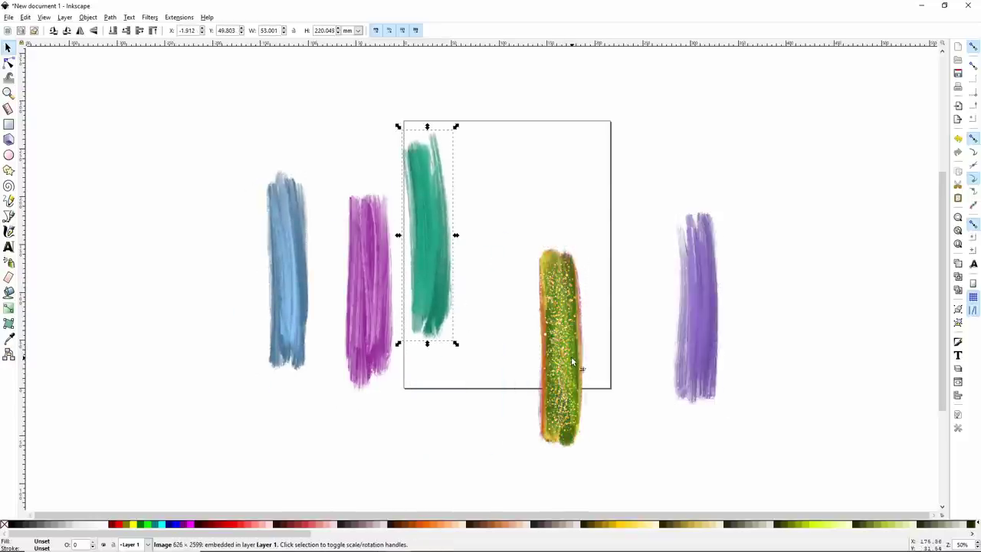
{"action": "left_click_drag", "start_coordinate": [571, 356], "coordinate": [797, 270]}
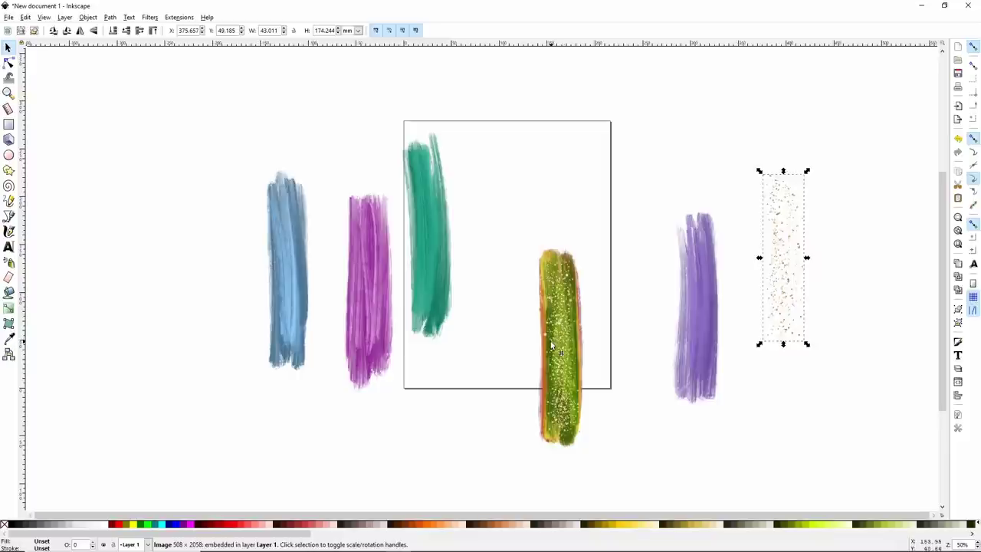
{"action": "left_click_drag", "start_coordinate": [550, 346], "coordinate": [829, 257]}
{"action": "left_click_drag", "start_coordinate": [570, 362], "coordinate": [652, 220]}
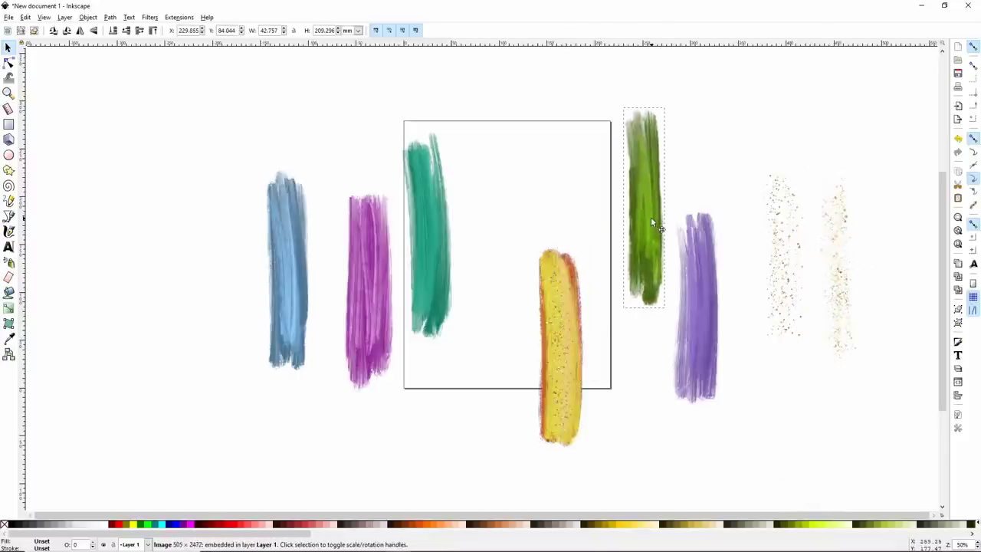
Step: Spread the yellow, orange and red strokes apart and move the remaining gold speckle images out to the right of the page
{"action": "mouse_move", "coordinate": [558, 358]}
{"action": "left_mouse_down"}
{"action": "mouse_move", "coordinate": [794, 424]}
{"action": "mouse_move", "coordinate": [816, 384]}
{"action": "mouse_move", "coordinate": [498, 232]}
{"action": "left_mouse_up"}
{"action": "mouse_move", "coordinate": [562, 347]}
{"action": "left_mouse_down"}
{"action": "mouse_move", "coordinate": [738, 386]}
{"action": "mouse_move", "coordinate": [751, 374]}
{"action": "left_mouse_up"}
{"action": "mouse_move", "coordinate": [587, 377]}
{"action": "left_mouse_down"}
{"action": "mouse_move", "coordinate": [587, 247]}
{"action": "mouse_move", "coordinate": [620, 230]}
{"action": "mouse_move", "coordinate": [621, 240]}
{"action": "left_mouse_up"}
{"action": "mouse_move", "coordinate": [558, 333]}
{"action": "left_mouse_down"}
{"action": "mouse_move", "coordinate": [534, 399]}
{"action": "mouse_move", "coordinate": [453, 427]}
{"action": "left_mouse_up"}
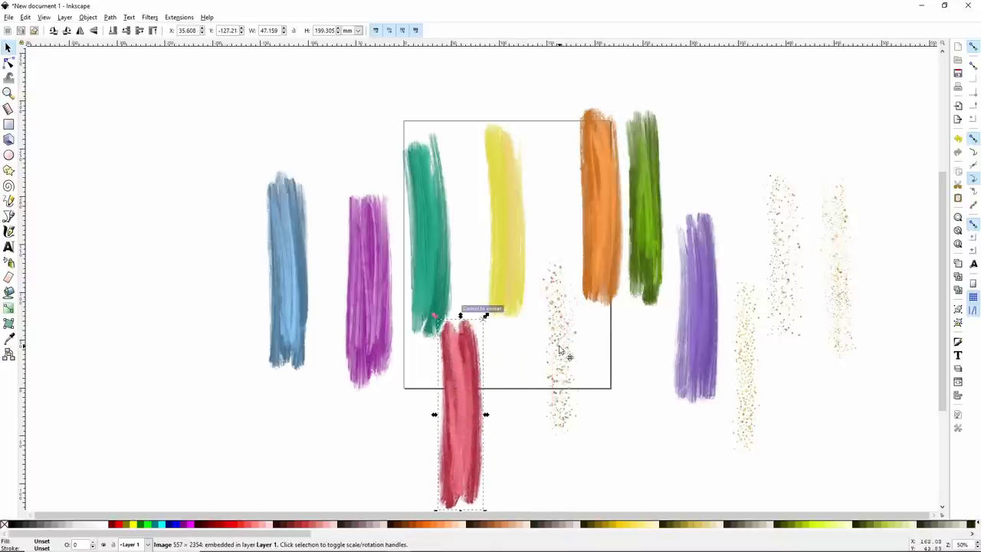
{"action": "mouse_move", "coordinate": [562, 346]}
{"action": "left_mouse_down"}
{"action": "mouse_move", "coordinate": [793, 433]}
{"action": "mouse_move", "coordinate": [815, 425]}
{"action": "mouse_move", "coordinate": [615, 361]}
{"action": "mouse_move", "coordinate": [863, 421]}
{"action": "mouse_move", "coordinate": [639, 406]}
{"action": "mouse_move", "coordinate": [529, 379]}
{"action": "left_mouse_up"}
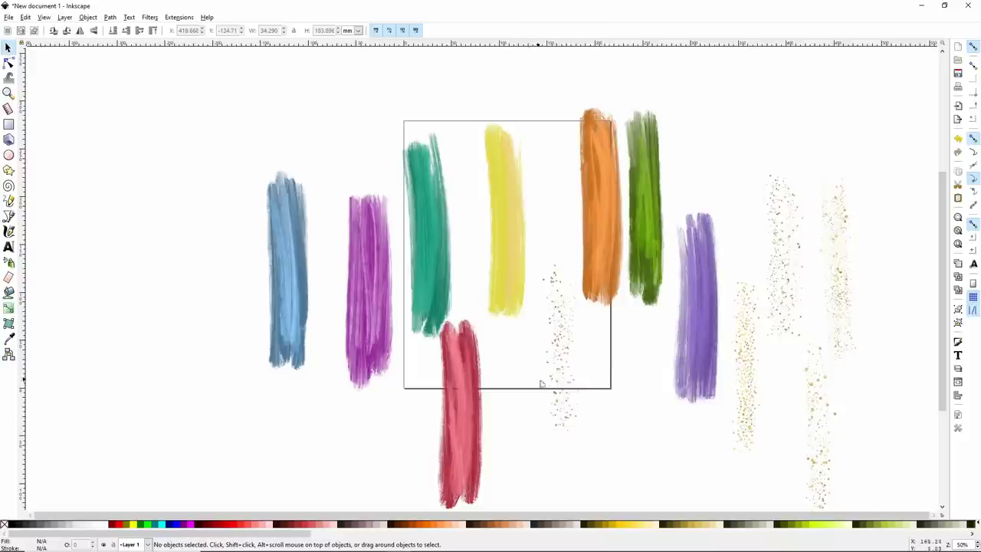
{"action": "mouse_move", "coordinate": [526, 289]}
{"action": "left_mouse_down"}
{"action": "mouse_move", "coordinate": [565, 258]}
{"action": "mouse_move", "coordinate": [437, 264]}
{"action": "left_mouse_up"}
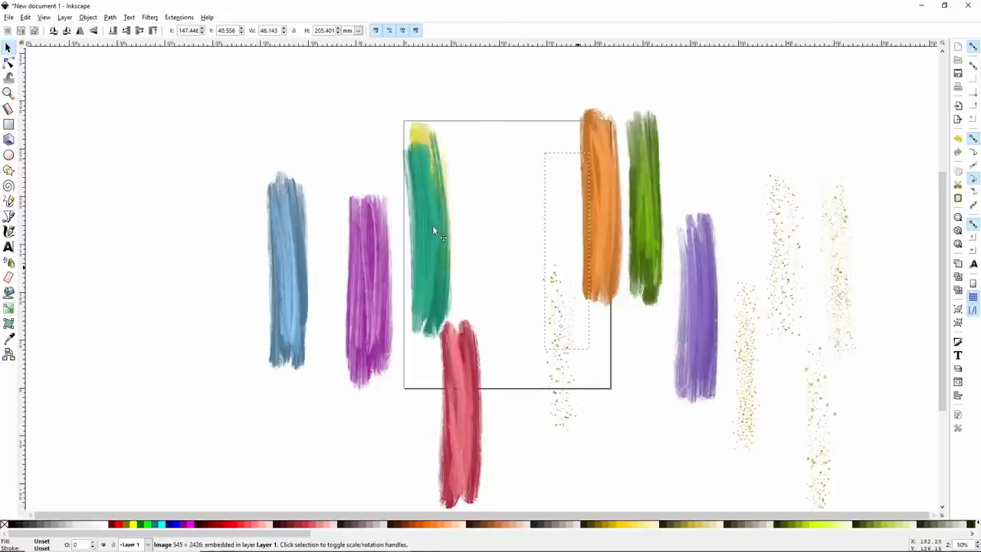
{"action": "mouse_move", "coordinate": [508, 241]}
{"action": "left_mouse_down"}
{"action": "mouse_move", "coordinate": [572, 292]}
{"action": "mouse_move", "coordinate": [630, 493]}
{"action": "left_mouse_up"}
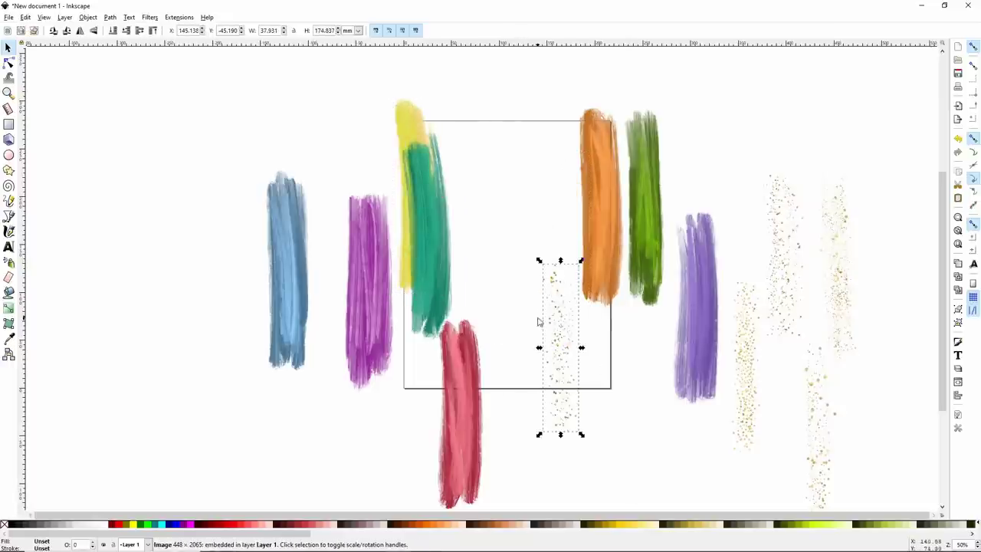
{"action": "left_click_drag", "start_coordinate": [538, 322], "coordinate": [890, 372]}
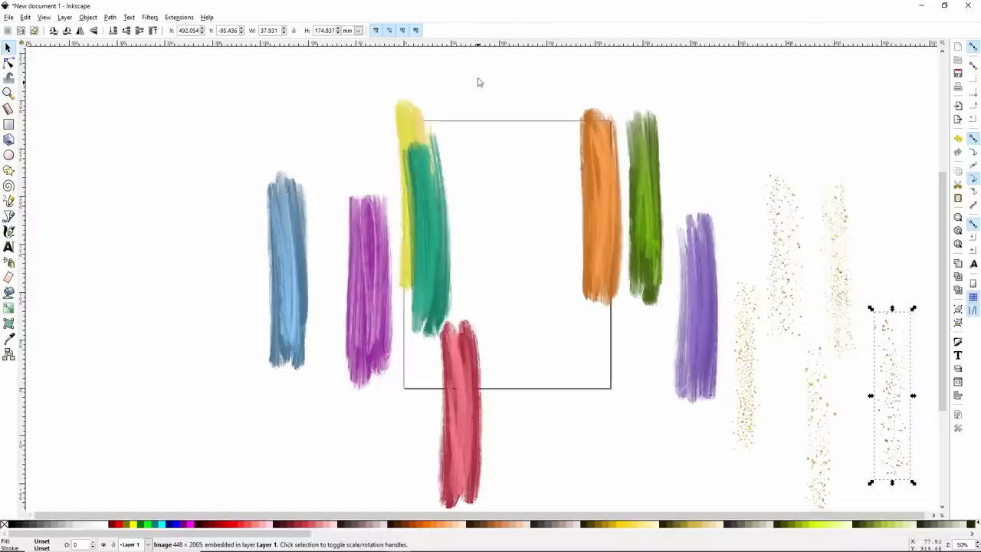
Step: Clear space on the page by moving the orange, green and violet strokes to its right and the aqua and yellow strokes to its left
{"action": "mouse_move", "coordinate": [478, 82]}
{"action": "left_mouse_down"}
{"action": "mouse_move", "coordinate": [701, 197]}
{"action": "mouse_move", "coordinate": [742, 429]}
{"action": "left_mouse_up"}
{"action": "mouse_move", "coordinate": [663, 349]}
{"action": "left_mouse_down"}
{"action": "mouse_move", "coordinate": [620, 338]}
{"action": "mouse_move", "coordinate": [765, 329]}
{"action": "left_mouse_up"}
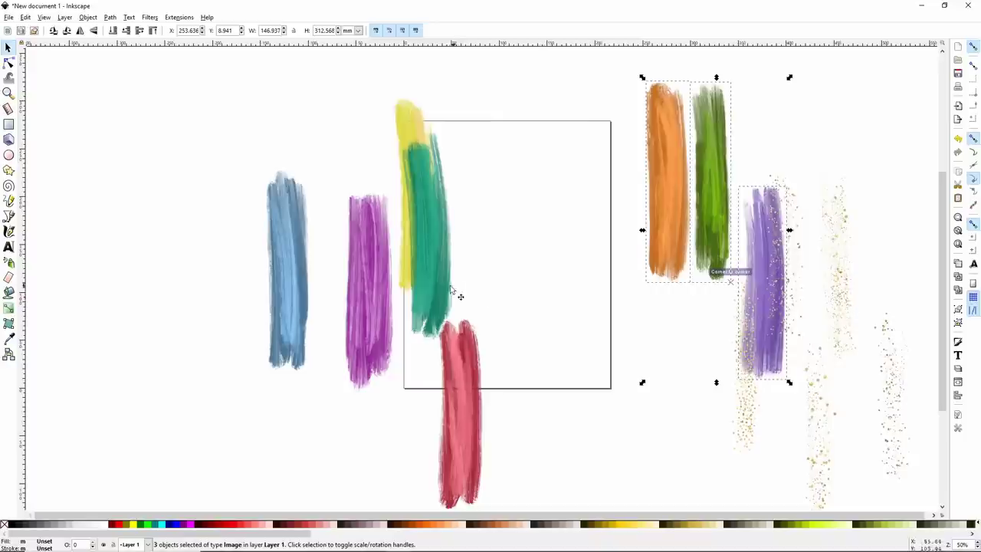
{"action": "left_click_drag", "start_coordinate": [451, 291], "coordinate": [168, 302]}
{"action": "mouse_move", "coordinate": [418, 211]}
{"action": "left_mouse_down"}
{"action": "mouse_move", "coordinate": [193, 199]}
{"action": "mouse_move", "coordinate": [194, 210]}
{"action": "left_mouse_up"}
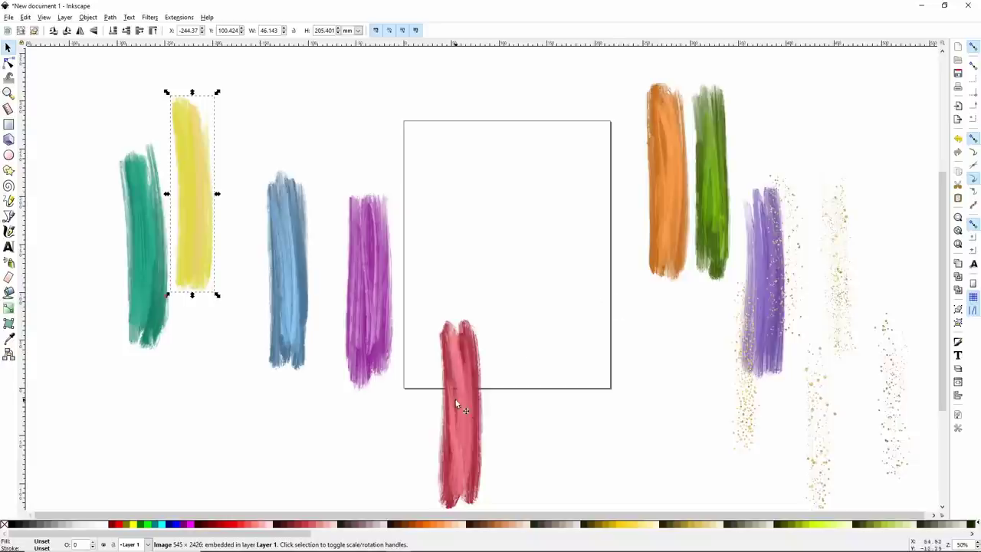
Step: Place the red stroke upright near the page's left edge and align the orange stroke directly beside it on the right
{"action": "mouse_move", "coordinate": [469, 423]}
{"action": "left_mouse_down"}
{"action": "mouse_move", "coordinate": [455, 274]}
{"action": "mouse_move", "coordinate": [449, 237]}
{"action": "mouse_move", "coordinate": [441, 240]}
{"action": "left_mouse_up"}
{"action": "mouse_move", "coordinate": [675, 200]}
{"action": "left_mouse_down"}
{"action": "mouse_move", "coordinate": [514, 253]}
{"action": "mouse_move", "coordinate": [475, 254]}
{"action": "left_mouse_up"}
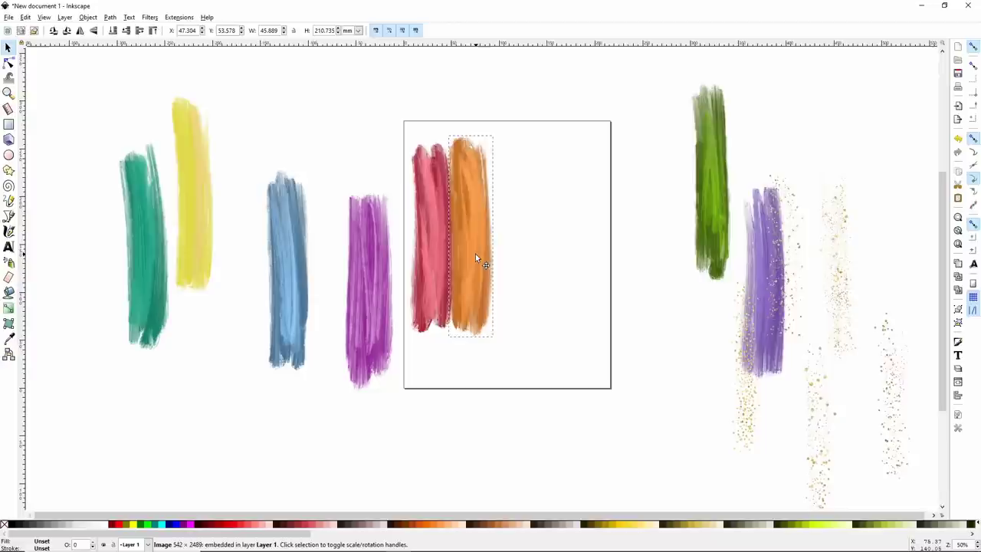
{"action": "left_click", "coordinate": [476, 208]}
{"action": "mouse_move", "coordinate": [478, 218]}
{"action": "left_mouse_down"}
{"action": "mouse_move", "coordinate": [460, 216]}
{"action": "mouse_move", "coordinate": [482, 221]}
{"action": "mouse_move", "coordinate": [475, 223]}
{"action": "left_mouse_up"}
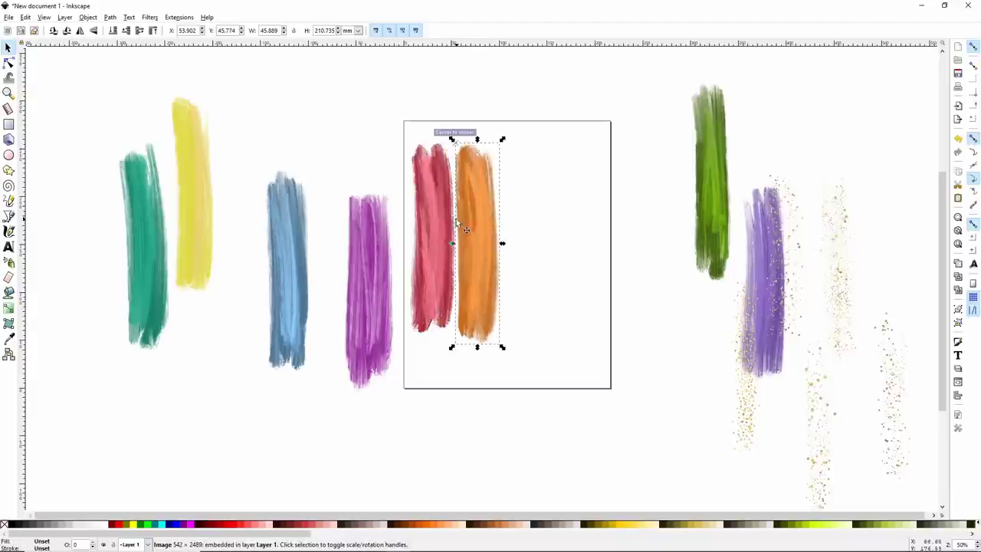
{"action": "left_click", "coordinate": [456, 220]}
{"action": "mouse_move", "coordinate": [484, 225]}
{"action": "left_mouse_down"}
{"action": "mouse_move", "coordinate": [472, 226]}
{"action": "mouse_move", "coordinate": [483, 230]}
{"action": "left_mouse_up"}
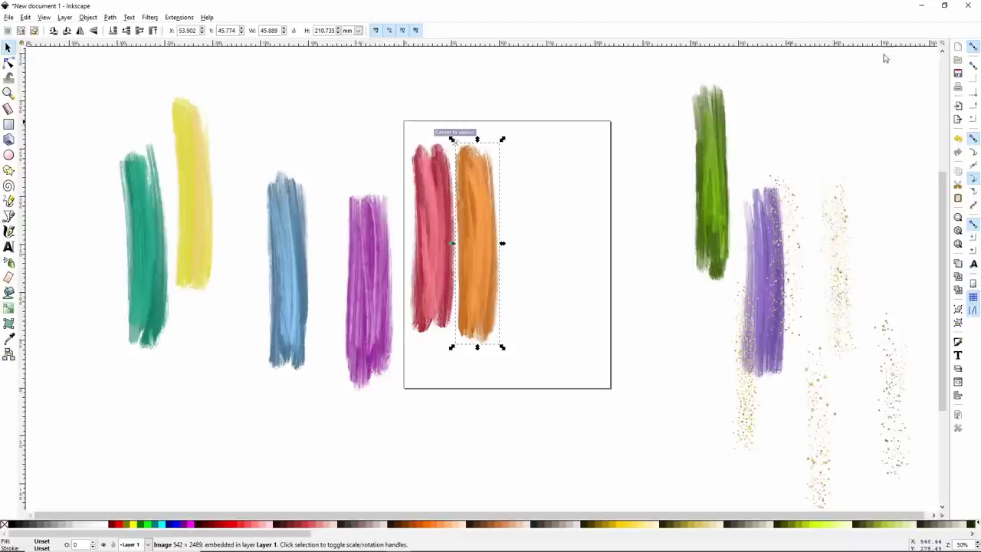
Step: Turn off snapping and line up the orange, yellow, green, aqua and blue strokes beside the red one, each slightly overlapping its neighbour
{"action": "left_click", "coordinate": [973, 46]}
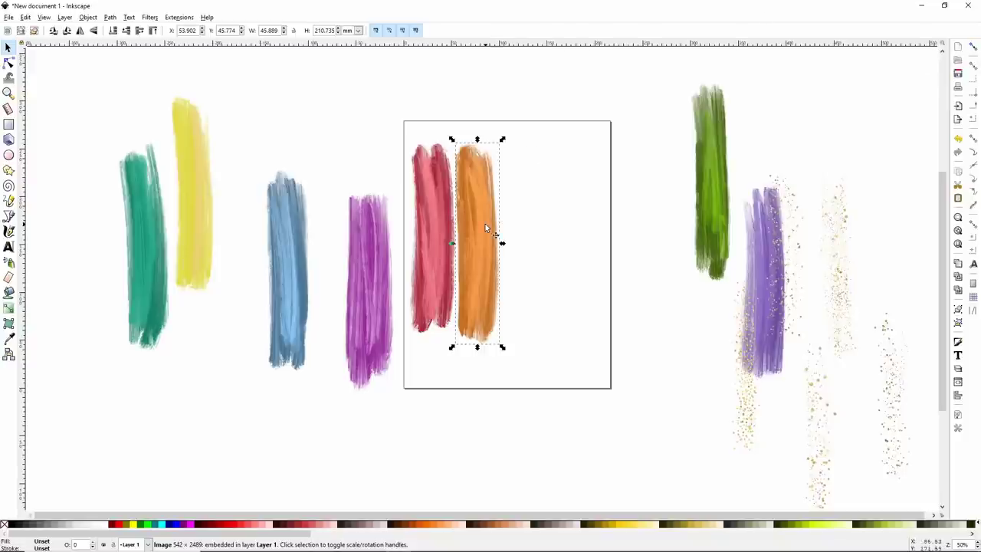
{"action": "left_click_drag", "start_coordinate": [482, 224], "coordinate": [469, 219]}
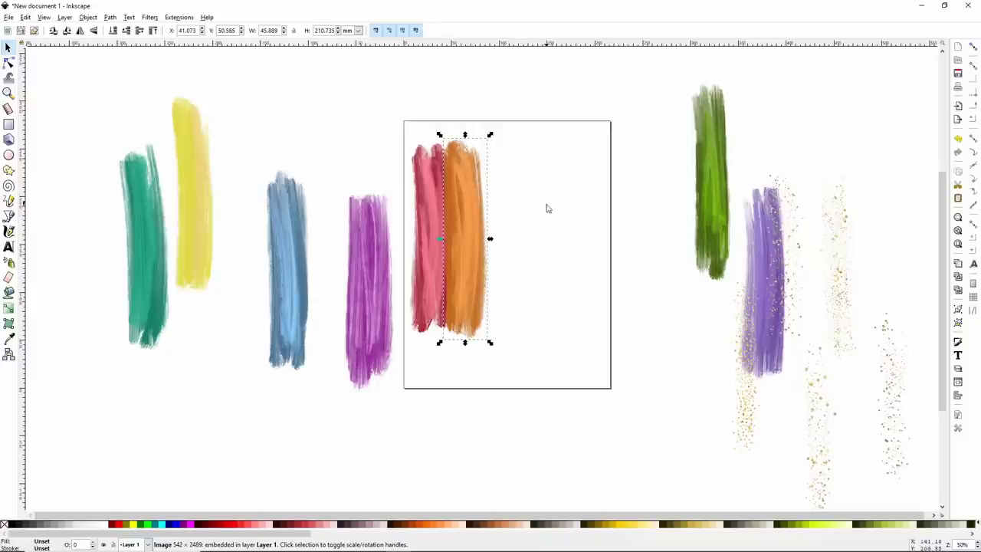
{"action": "mouse_move", "coordinate": [192, 105]}
{"action": "left_mouse_down"}
{"action": "mouse_move", "coordinate": [228, 161]}
{"action": "mouse_move", "coordinate": [521, 223]}
{"action": "mouse_move", "coordinate": [489, 210]}
{"action": "left_mouse_up"}
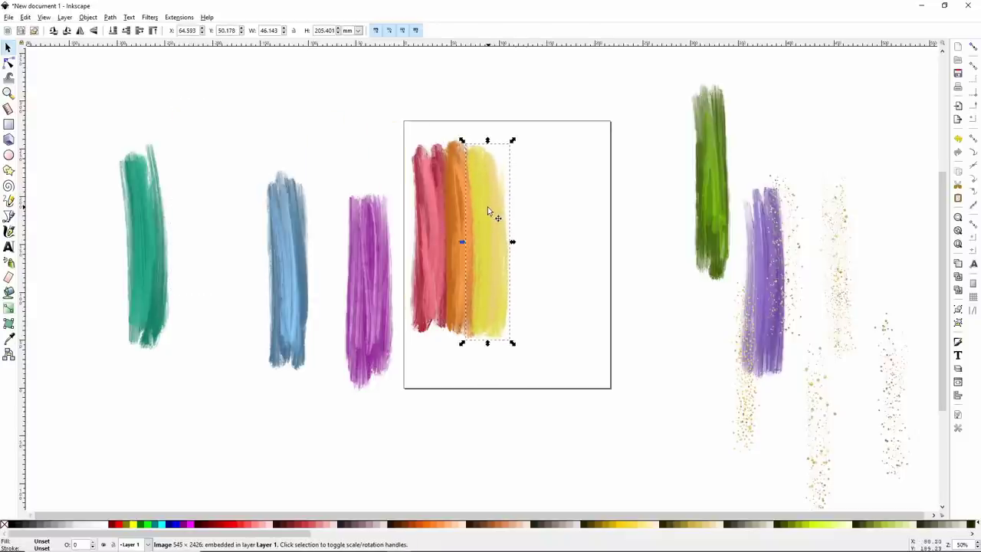
{"action": "left_click_drag", "start_coordinate": [725, 207], "coordinate": [514, 253]}
{"action": "mouse_move", "coordinate": [171, 227]}
{"action": "left_mouse_down"}
{"action": "mouse_move", "coordinate": [557, 239]}
{"action": "mouse_move", "coordinate": [545, 230]}
{"action": "left_mouse_up"}
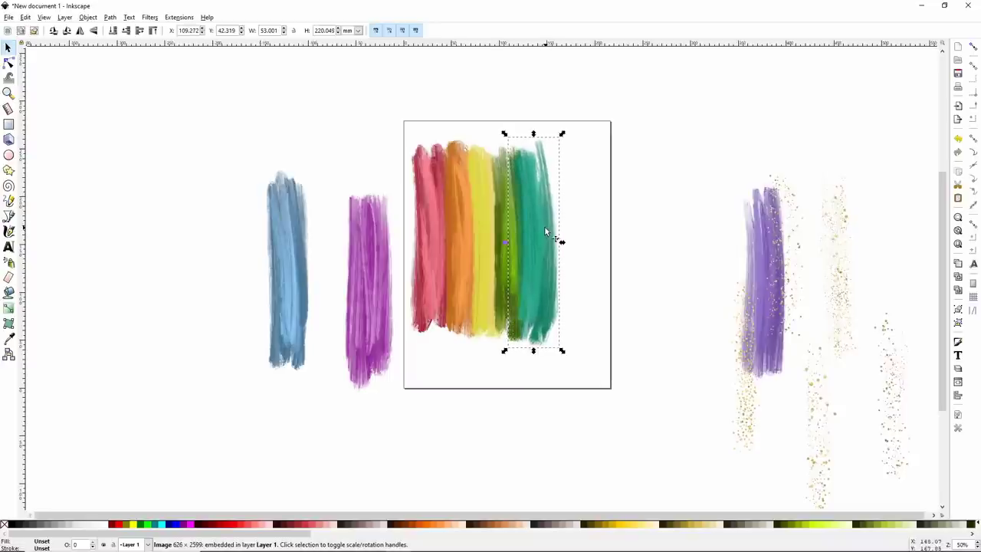
{"action": "mouse_move", "coordinate": [299, 268]}
{"action": "left_mouse_down"}
{"action": "mouse_move", "coordinate": [593, 257]}
{"action": "mouse_move", "coordinate": [567, 237]}
{"action": "left_mouse_up"}
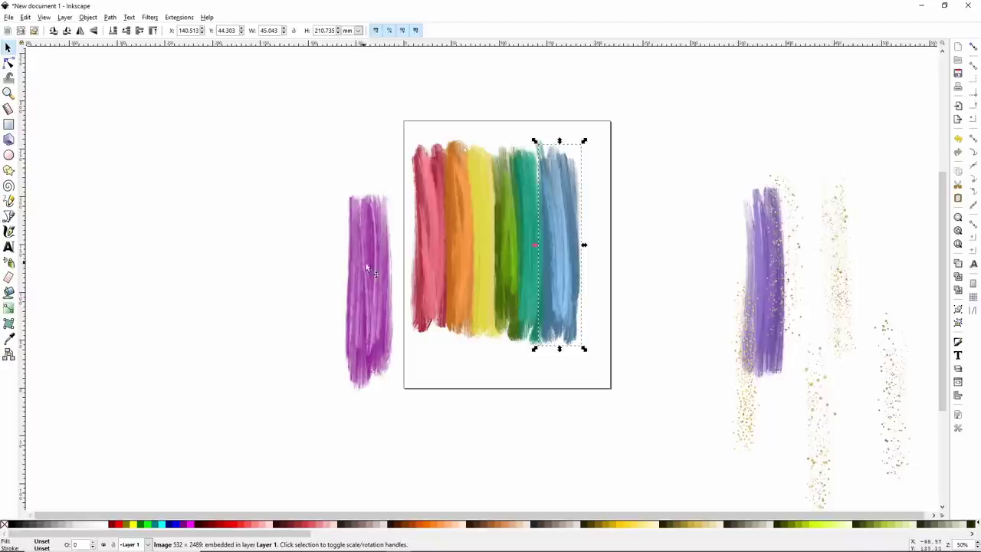
Step: Complete the rainbow with the violet stroke overlapping the blue one and the purple stroke last, extending slightly past the page's right edge
{"action": "mouse_move", "coordinate": [364, 261]}
{"action": "left_mouse_down"}
{"action": "mouse_move", "coordinate": [565, 235]}
{"action": "mouse_move", "coordinate": [589, 223]}
{"action": "left_mouse_up"}
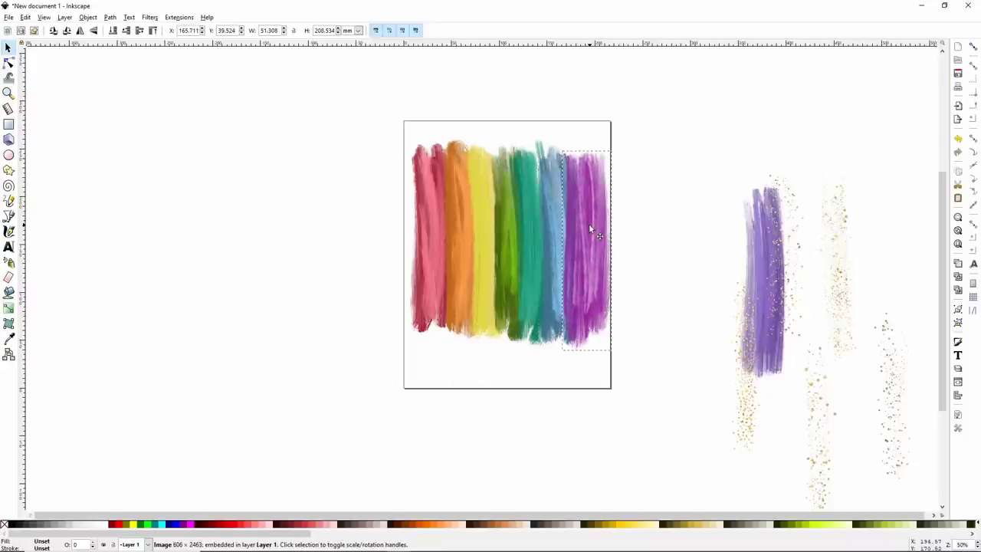
{"action": "mouse_move", "coordinate": [770, 265]}
{"action": "left_mouse_down"}
{"action": "mouse_move", "coordinate": [614, 225]}
{"action": "mouse_move", "coordinate": [681, 184]}
{"action": "left_mouse_up"}
{"action": "left_click_drag", "start_coordinate": [591, 221], "coordinate": [749, 186]}
{"action": "left_click_drag", "start_coordinate": [672, 168], "coordinate": [567, 205]}
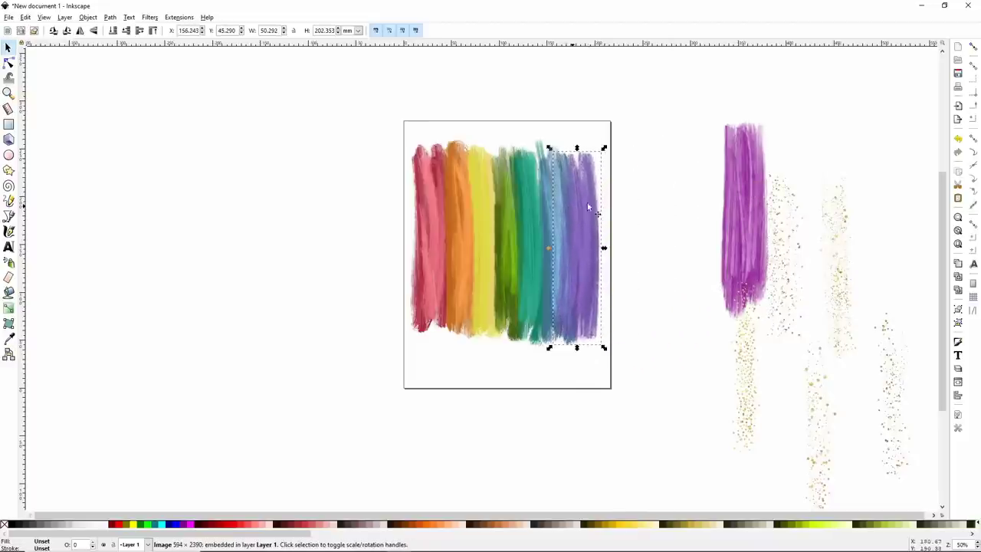
{"action": "mouse_move", "coordinate": [723, 179]}
{"action": "left_mouse_down"}
{"action": "mouse_move", "coordinate": [680, 209]}
{"action": "mouse_move", "coordinate": [589, 222]}
{"action": "left_mouse_up"}
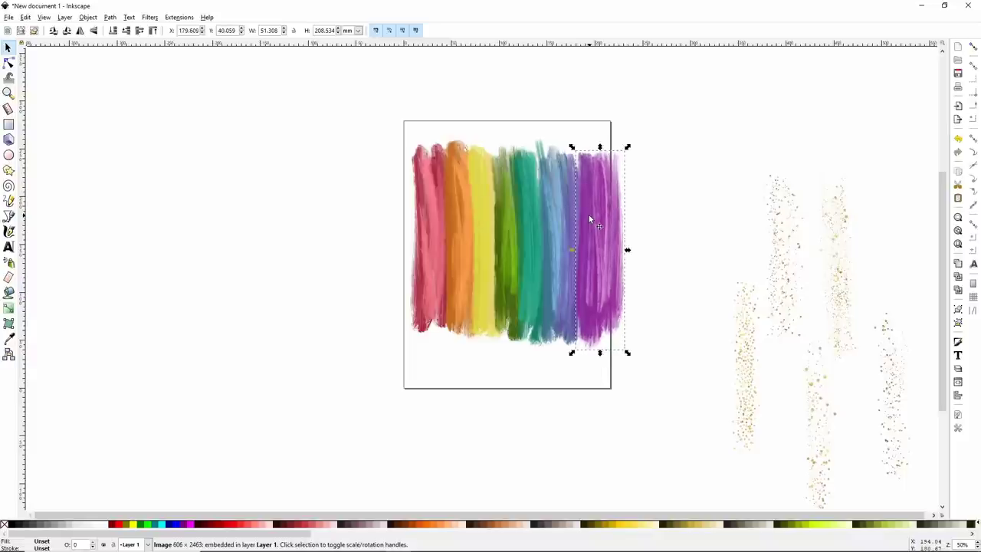
{"action": "left_click", "coordinate": [682, 326]}
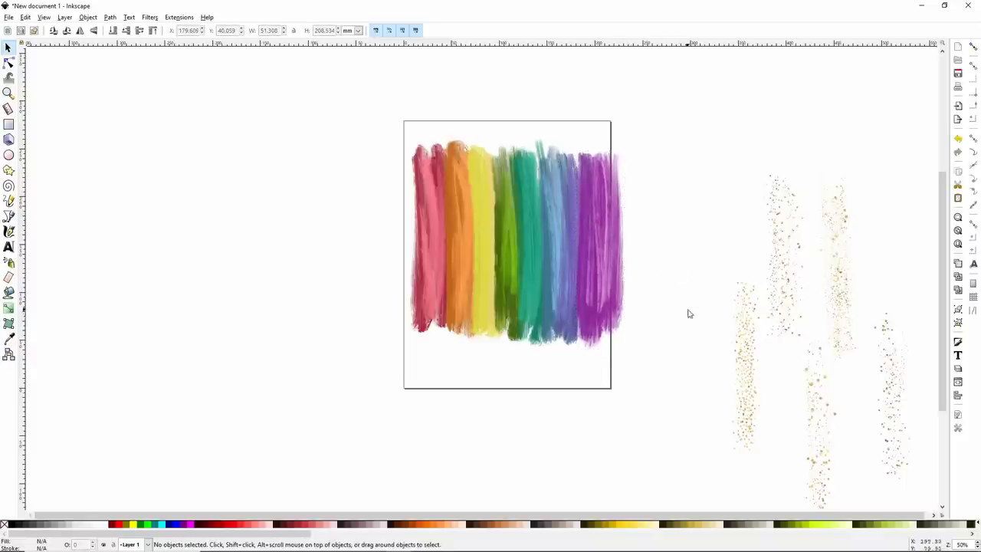
Step: Move the nearest gold speckle image slightly toward the page and shift the two upper speckle images up and to the left
{"action": "mouse_move", "coordinate": [746, 347]}
{"action": "left_mouse_down"}
{"action": "mouse_move", "coordinate": [729, 313]}
{"action": "mouse_move", "coordinate": [562, 238]}
{"action": "mouse_move", "coordinate": [455, 220]}
{"action": "mouse_move", "coordinate": [590, 224]}
{"action": "mouse_move", "coordinate": [458, 222]}
{"action": "mouse_move", "coordinate": [710, 332]}
{"action": "mouse_move", "coordinate": [731, 327]}
{"action": "left_mouse_up"}
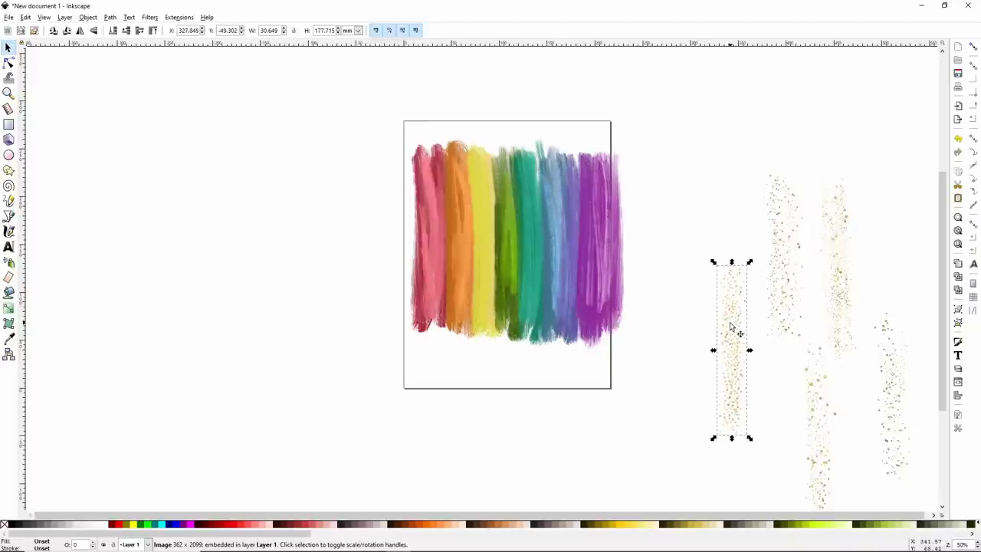
{"action": "mouse_move", "coordinate": [834, 274]}
{"action": "left_mouse_down"}
{"action": "mouse_move", "coordinate": [756, 300]}
{"action": "mouse_move", "coordinate": [839, 269]}
{"action": "mouse_move", "coordinate": [516, 268]}
{"action": "mouse_move", "coordinate": [872, 261]}
{"action": "left_mouse_up"}
{"action": "left_click", "coordinate": [838, 268]}
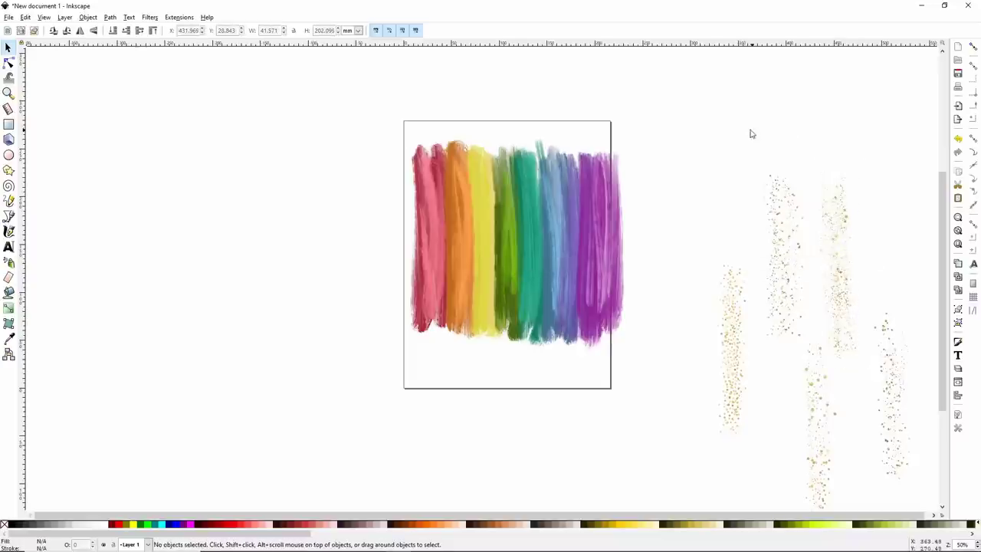
{"action": "mouse_move", "coordinate": [751, 134]}
{"action": "left_mouse_down"}
{"action": "mouse_move", "coordinate": [893, 285]}
{"action": "mouse_move", "coordinate": [889, 365]}
{"action": "left_mouse_up"}
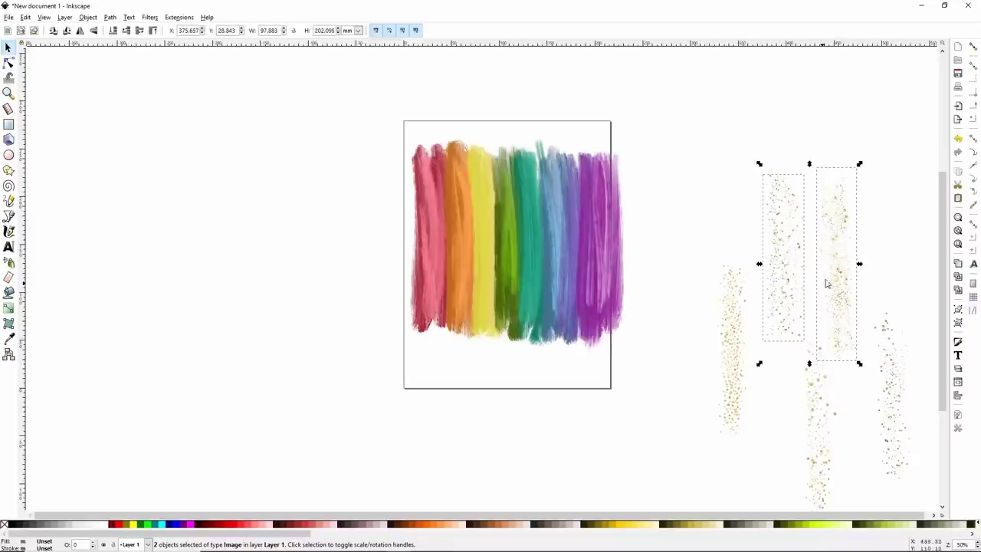
{"action": "mouse_move", "coordinate": [833, 274]}
{"action": "left_mouse_down"}
{"action": "mouse_move", "coordinate": [729, 285]}
{"action": "mouse_move", "coordinate": [812, 291]}
{"action": "mouse_move", "coordinate": [843, 282]}
{"action": "left_mouse_up"}
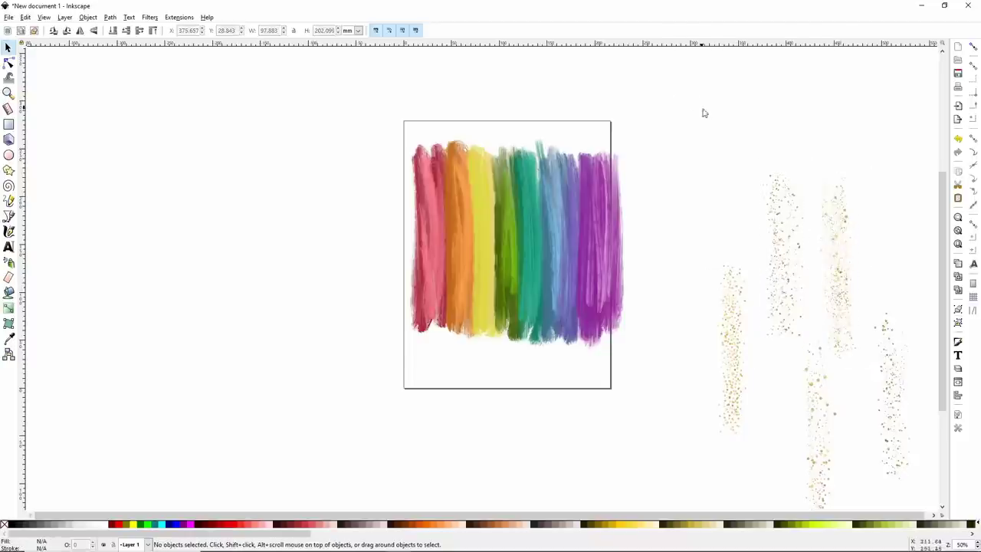
{"action": "left_click_drag", "start_coordinate": [704, 112], "coordinate": [900, 387]}
{"action": "mouse_move", "coordinate": [848, 308]}
{"action": "left_mouse_down"}
{"action": "mouse_move", "coordinate": [762, 313]}
{"action": "mouse_move", "coordinate": [587, 285]}
{"action": "mouse_move", "coordinate": [482, 286]}
{"action": "mouse_move", "coordinate": [526, 282]}
{"action": "mouse_move", "coordinate": [663, 304]}
{"action": "mouse_move", "coordinate": [787, 242]}
{"action": "mouse_move", "coordinate": [805, 246]}
{"action": "left_mouse_up"}
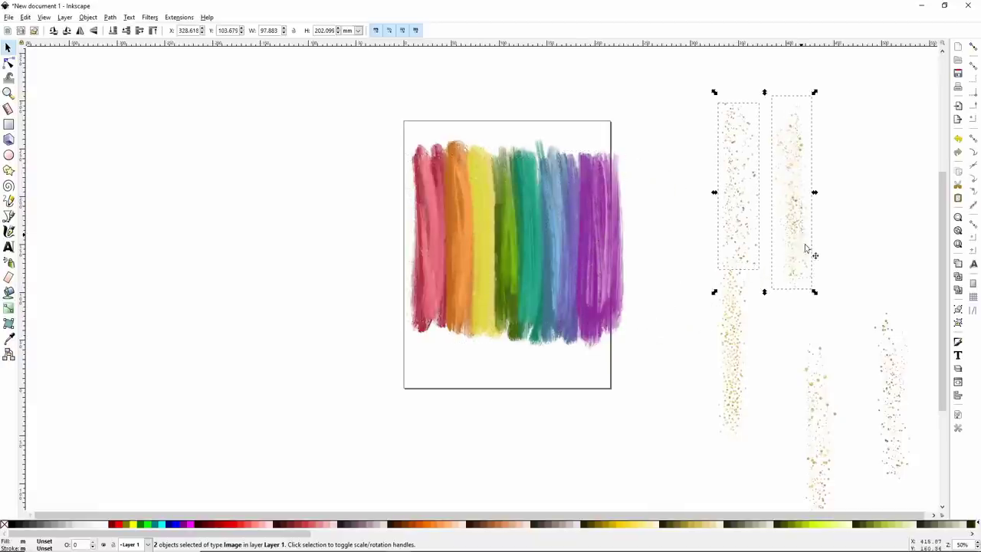
{"action": "key", "text": "Escape"}
Step: Try the sparse, rightmost gold speckle image over the rainbow strokes, pull it back off the page and delete it
{"action": "mouse_move", "coordinate": [900, 392]}
{"action": "left_mouse_down"}
{"action": "mouse_move", "coordinate": [869, 377]}
{"action": "mouse_move", "coordinate": [871, 317]}
{"action": "mouse_move", "coordinate": [949, 501]}
{"action": "mouse_move", "coordinate": [821, 484]}
{"action": "mouse_move", "coordinate": [817, 458]}
{"action": "left_mouse_up"}
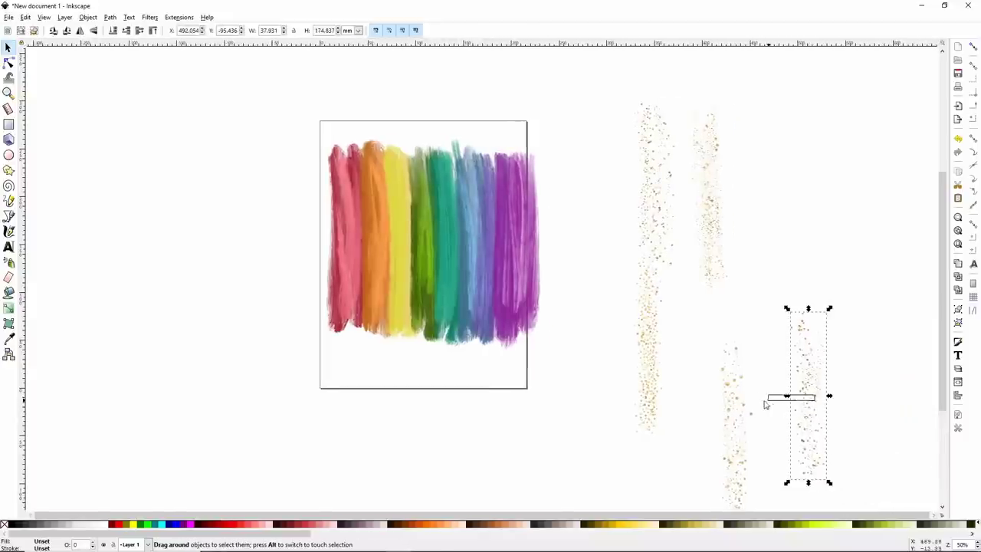
{"action": "key", "text": "Escape"}
{"action": "left_click_drag", "start_coordinate": [760, 285], "coordinate": [896, 504]}
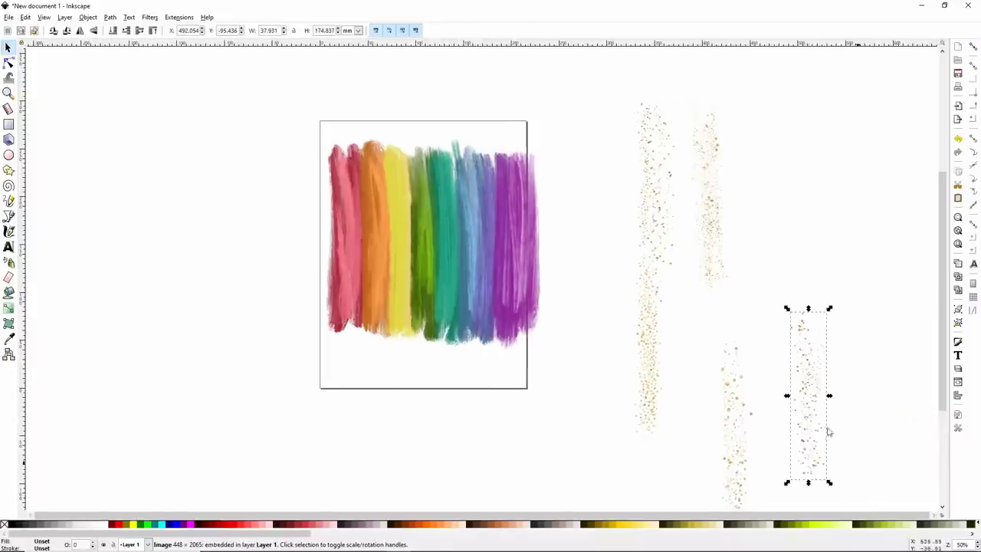
{"action": "mouse_move", "coordinate": [805, 391]}
{"action": "left_mouse_down"}
{"action": "mouse_move", "coordinate": [765, 404]}
{"action": "mouse_move", "coordinate": [511, 331]}
{"action": "left_mouse_up"}
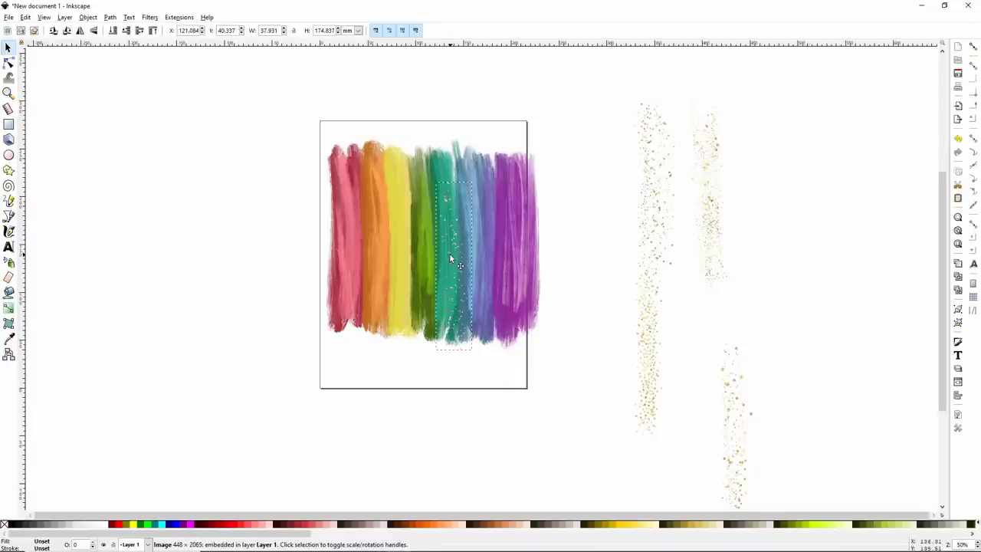
{"action": "mouse_move", "coordinate": [738, 284]}
{"action": "left_mouse_down"}
{"action": "mouse_move", "coordinate": [792, 291]}
{"action": "mouse_move", "coordinate": [785, 288]}
{"action": "left_mouse_up"}
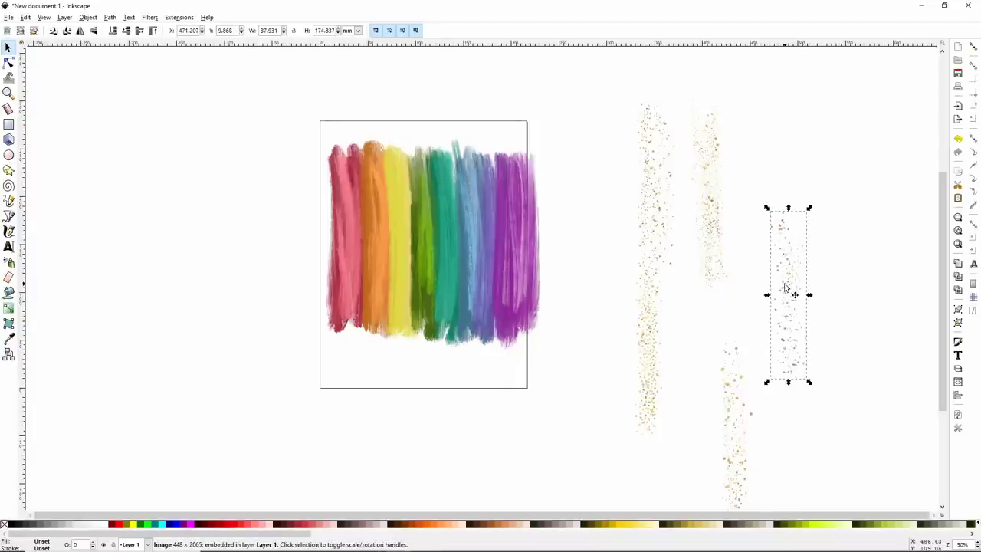
{"action": "key", "text": "Delete"}
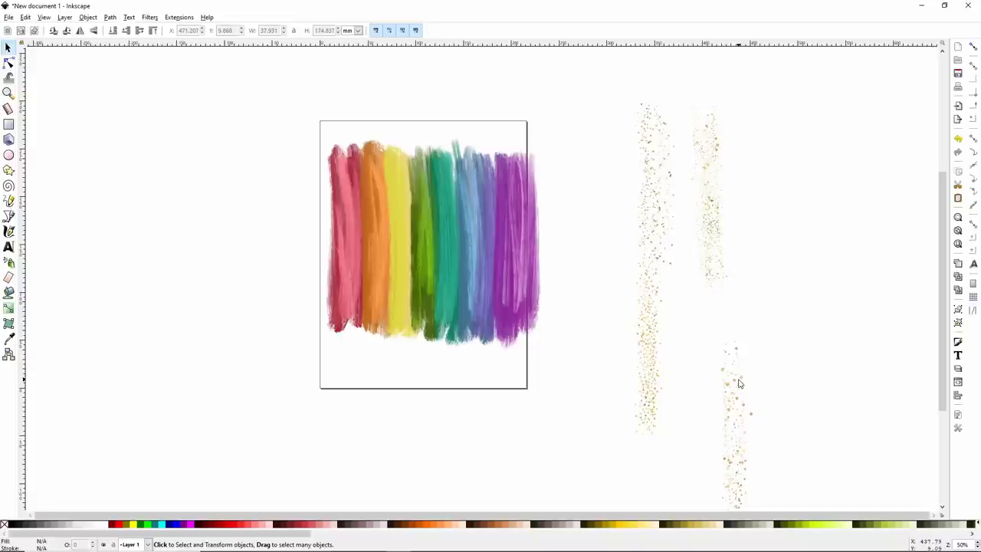
Step: Bring the speckle image with the larger gold dots across the page and place it over the red stroke
{"action": "mouse_move", "coordinate": [742, 381]}
{"action": "left_mouse_down"}
{"action": "mouse_move", "coordinate": [578, 307]}
{"action": "mouse_move", "coordinate": [425, 216]}
{"action": "left_mouse_up"}
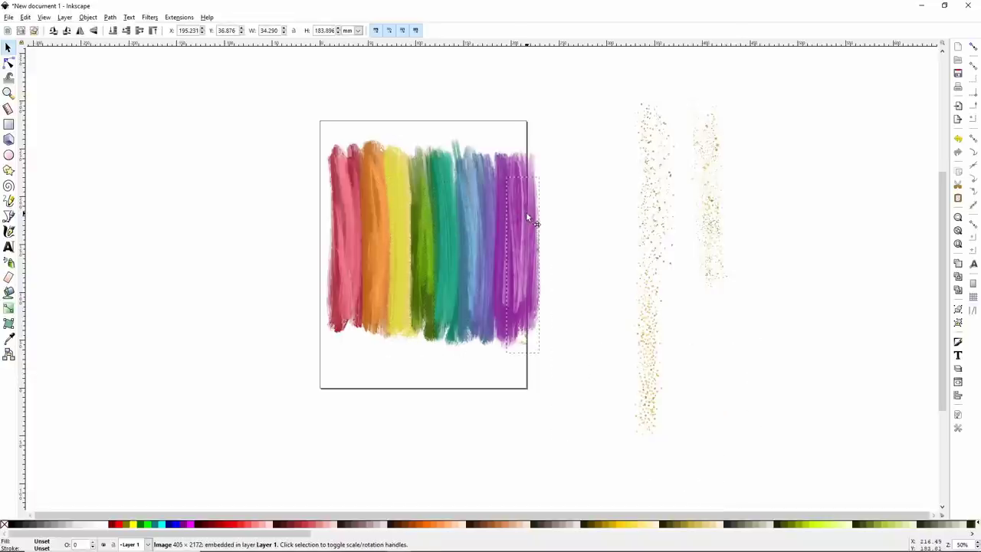
{"action": "mouse_move", "coordinate": [363, 203]}
{"action": "left_mouse_down"}
{"action": "mouse_move", "coordinate": [351, 208]}
{"action": "mouse_move", "coordinate": [351, 193]}
{"action": "mouse_move", "coordinate": [294, 197]}
{"action": "left_mouse_up"}
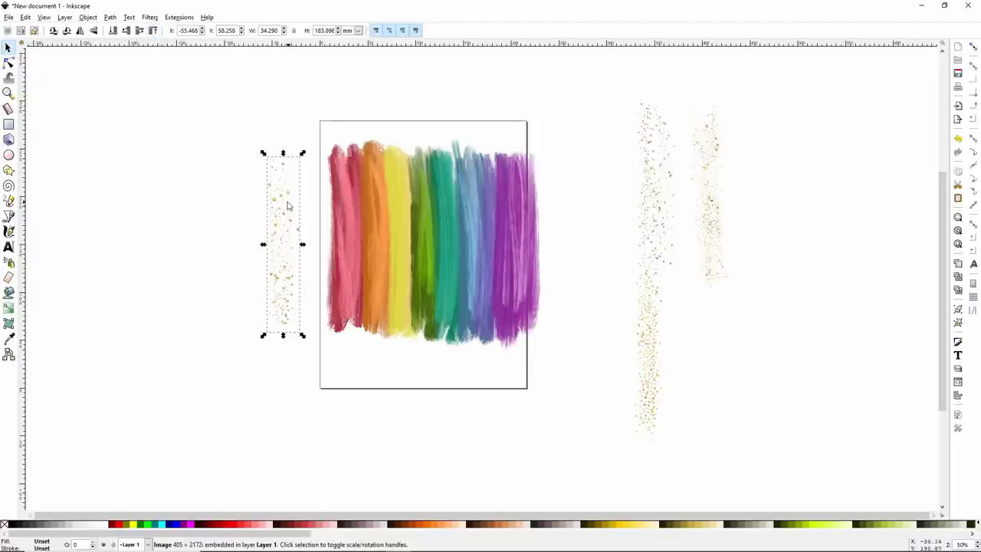
{"action": "left_click_drag", "start_coordinate": [282, 200], "coordinate": [349, 196]}
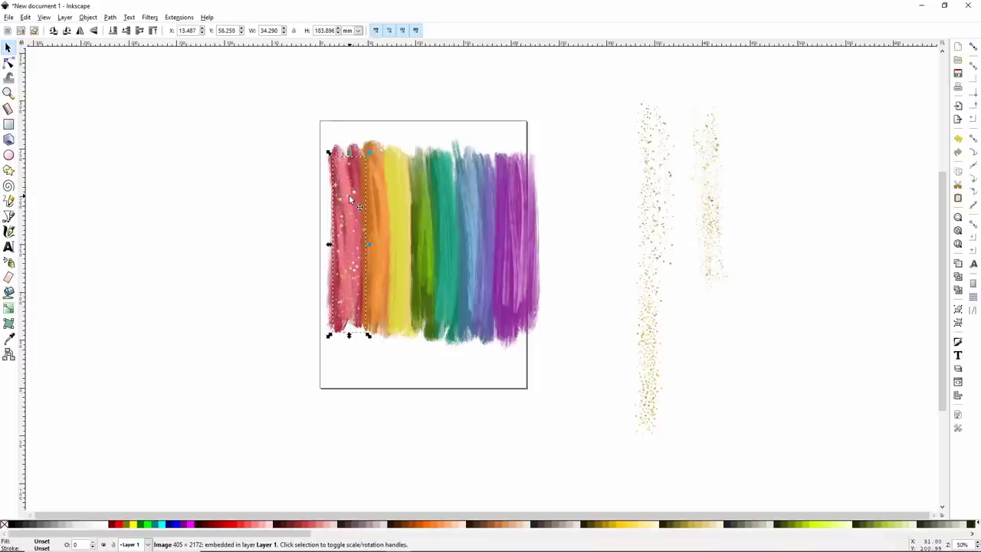
Step: Delete the three unused gold speckle images to the right of the page
{"action": "left_click", "coordinate": [655, 320]}
{"action": "left_click_drag", "start_coordinate": [656, 320], "coordinate": [594, 300]}
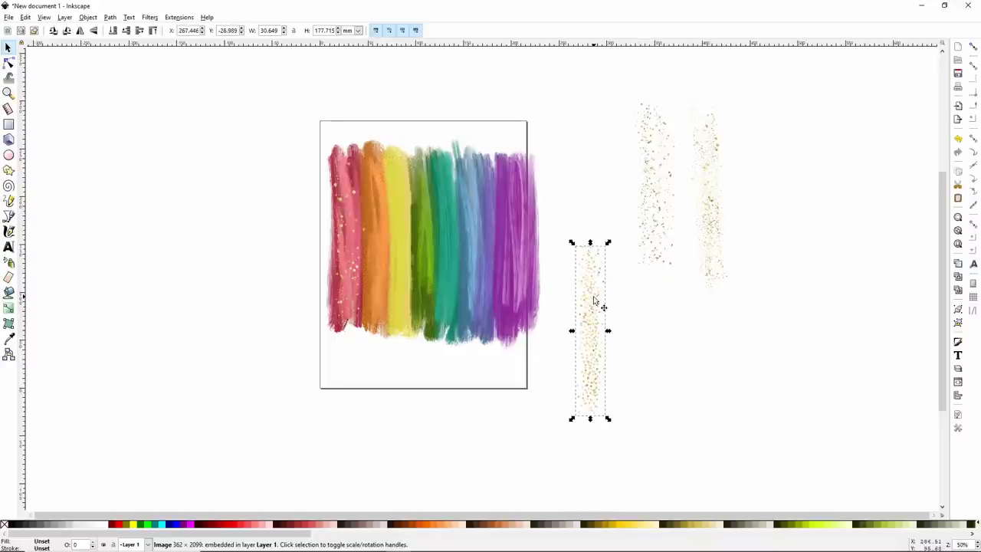
{"action": "key", "text": "Delete"}
{"action": "left_click_drag", "start_coordinate": [648, 219], "coordinate": [644, 298]}
{"action": "key", "text": "Delete"}
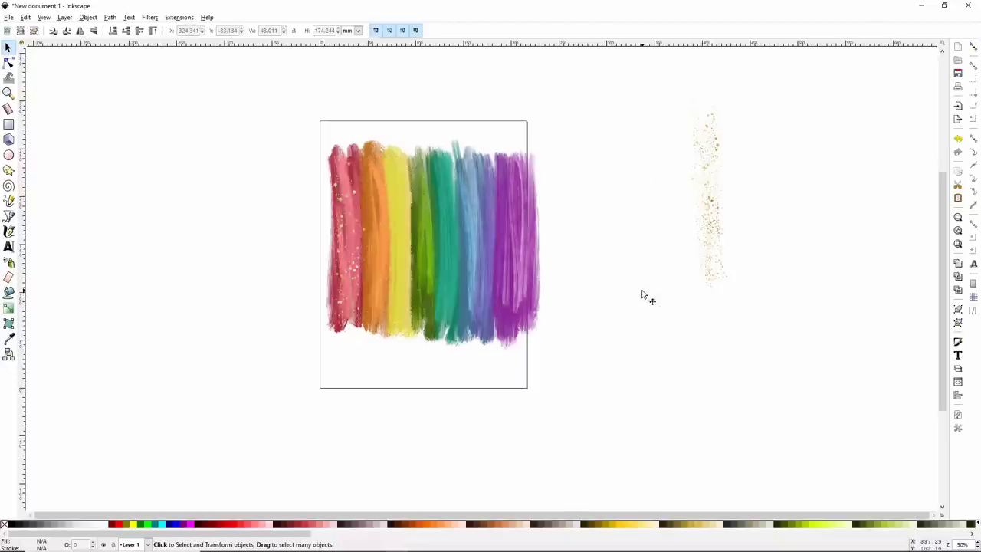
{"action": "left_click", "coordinate": [710, 230]}
{"action": "key", "text": "Delete"}
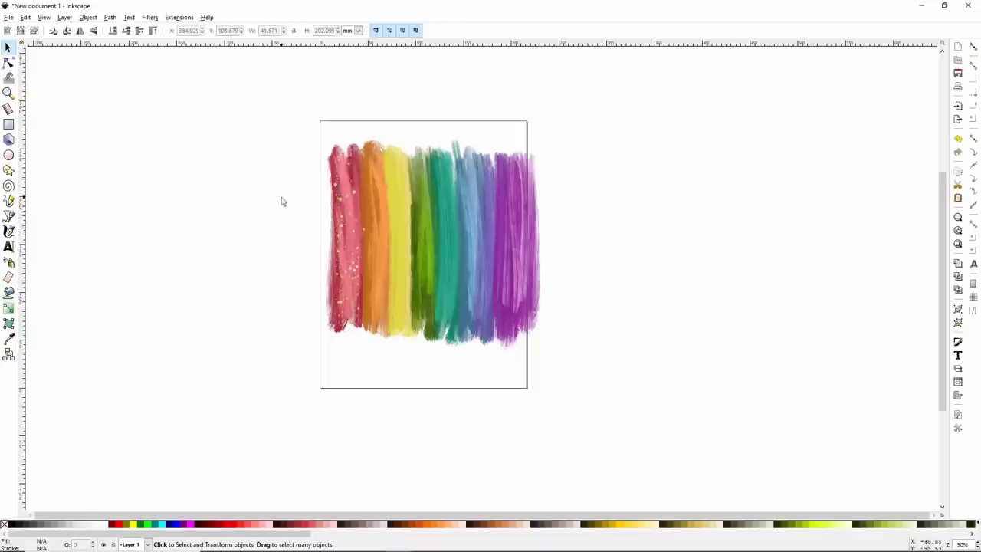
Step: Copy the red stroke's speckle image onto the orange stroke and paste several more copies to the left of the page
{"action": "left_click", "coordinate": [349, 230]}
{"action": "left_click", "coordinate": [354, 194]}
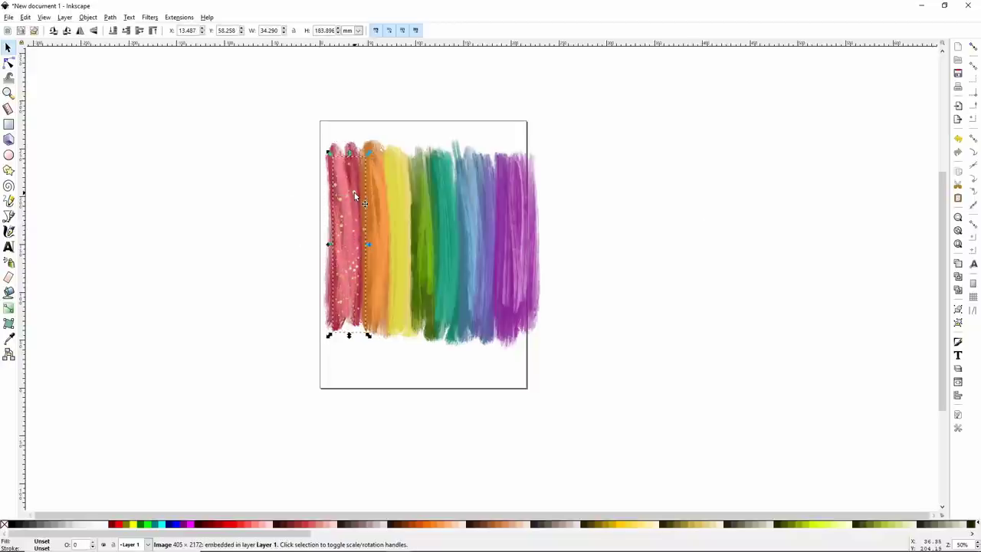
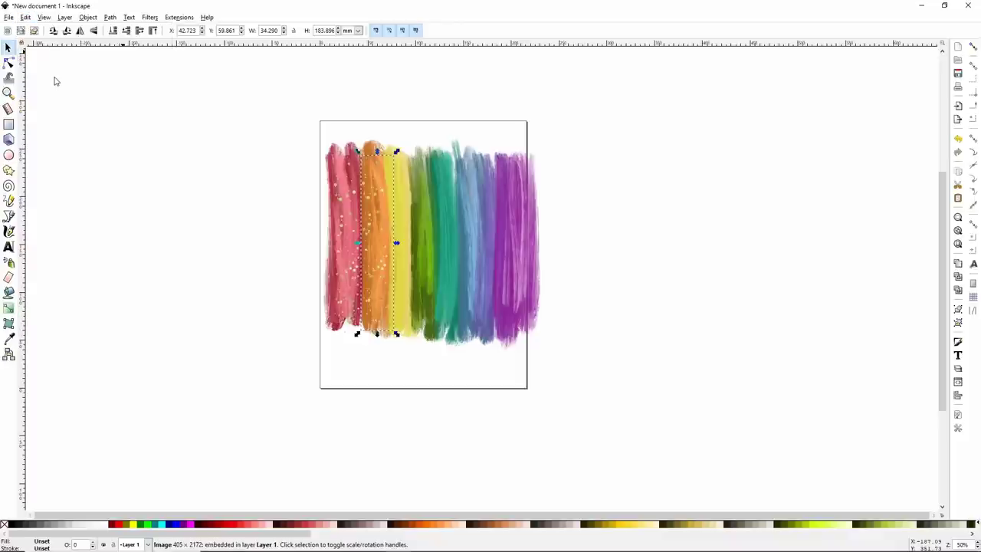
{"action": "right_click", "coordinate": [121, 111]}
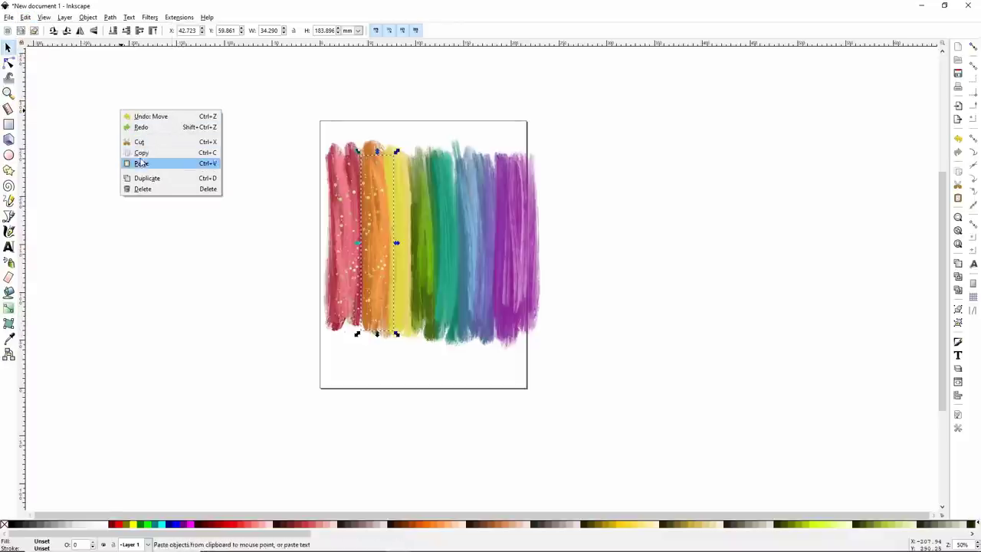
{"action": "left_click", "coordinate": [25, 17]}
{"action": "left_click", "coordinate": [25, 17]}
{"action": "left_click", "coordinate": [38, 87]}
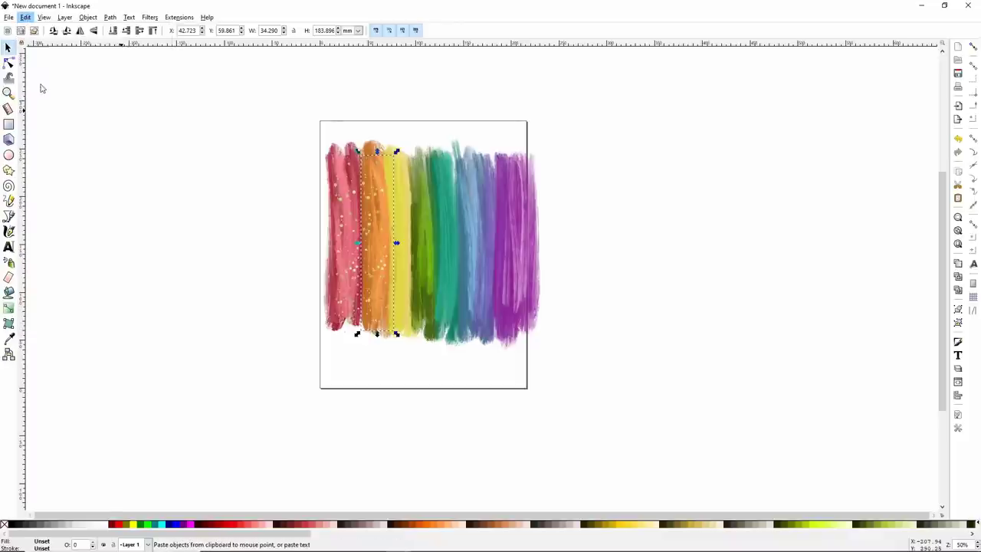
{"action": "left_click_drag", "start_coordinate": [40, 109], "coordinate": [221, 209]}
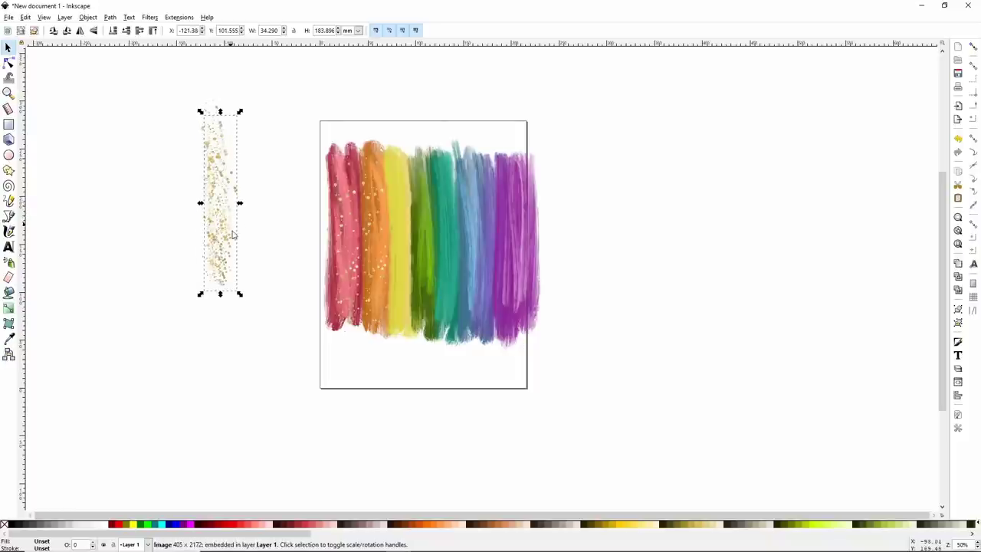
Step: Place the pasted gold speckle copies one by one over the yellow, green, aqua, blue and purple strokes
{"action": "left_click_drag", "start_coordinate": [229, 251], "coordinate": [408, 288]}
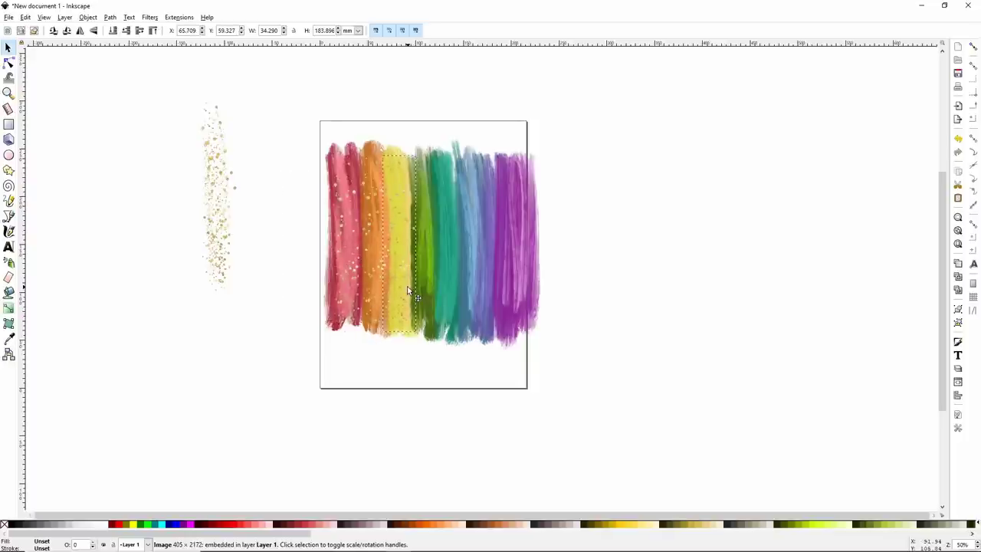
{"action": "left_click_drag", "start_coordinate": [421, 234], "coordinate": [332, 233]}
{"action": "left_click_drag", "start_coordinate": [431, 246], "coordinate": [447, 241]}
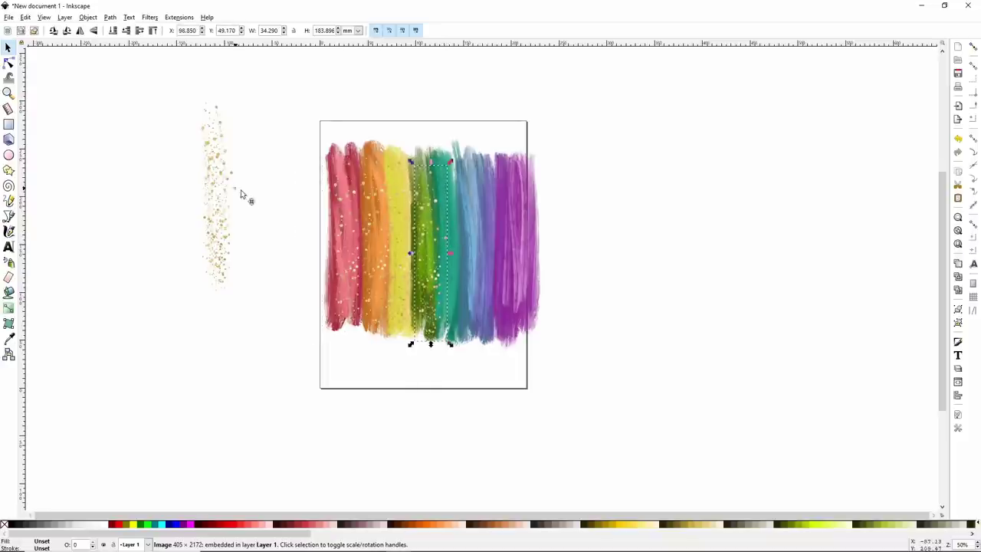
{"action": "left_click_drag", "start_coordinate": [245, 197], "coordinate": [470, 232]}
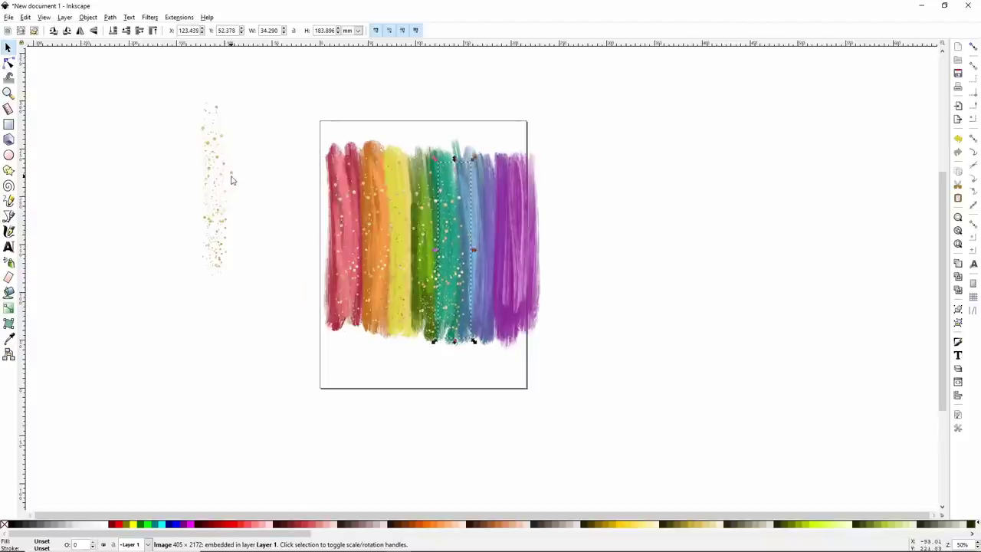
{"action": "left_click_drag", "start_coordinate": [232, 176], "coordinate": [504, 227]}
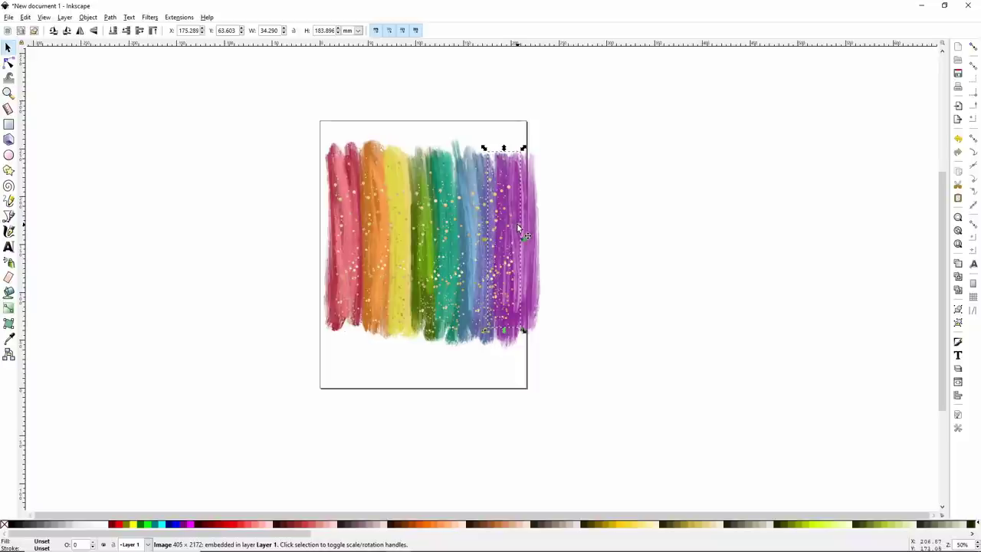
Step: Shift the purple brush stroke slightly left so it overlaps the violet-blue stroke more closely
{"action": "left_click", "coordinate": [518, 227], "text": "alt"}
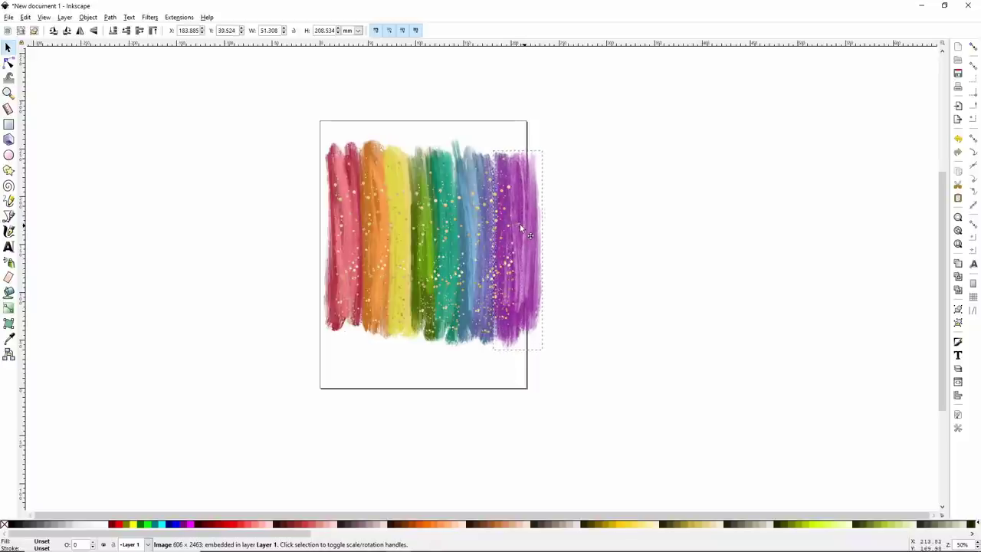
{"action": "left_click_drag", "start_coordinate": [518, 225], "coordinate": [517, 225]}
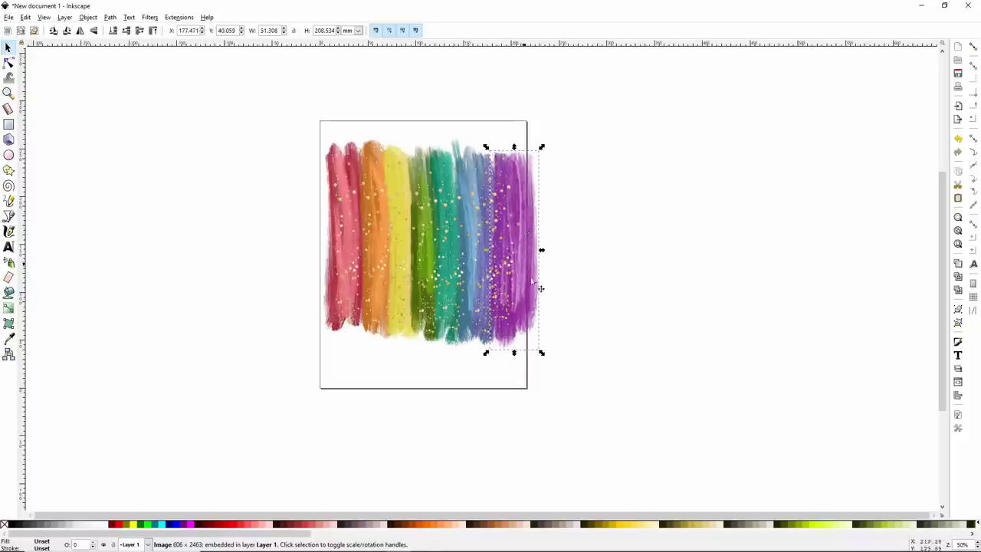
{"action": "left_click", "coordinate": [548, 284]}
{"action": "left_click", "coordinate": [513, 262]}
{"action": "left_click", "coordinate": [512, 266], "text": "alt"}
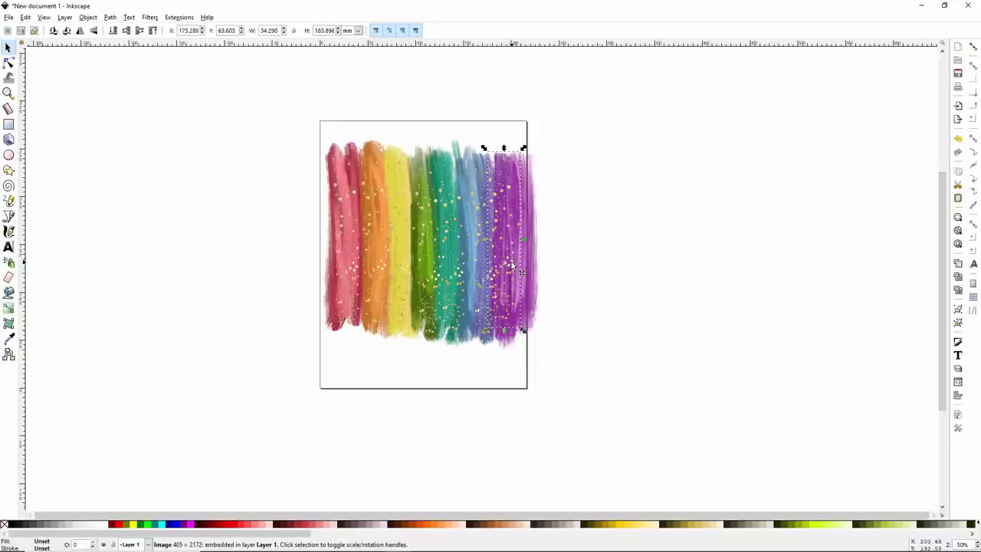
{"action": "left_click", "coordinate": [511, 265], "text": "alt"}
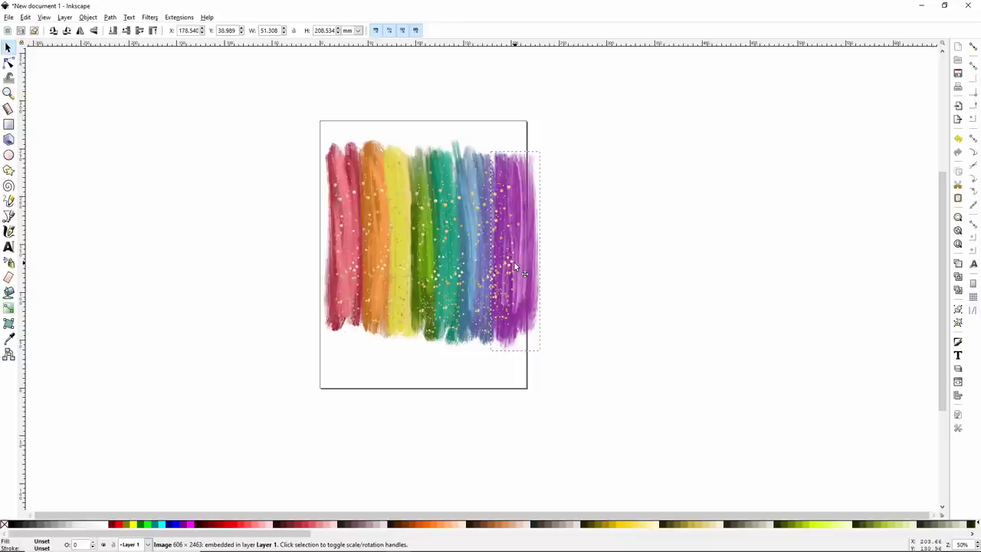
{"action": "left_click", "coordinate": [509, 191], "text": "alt"}
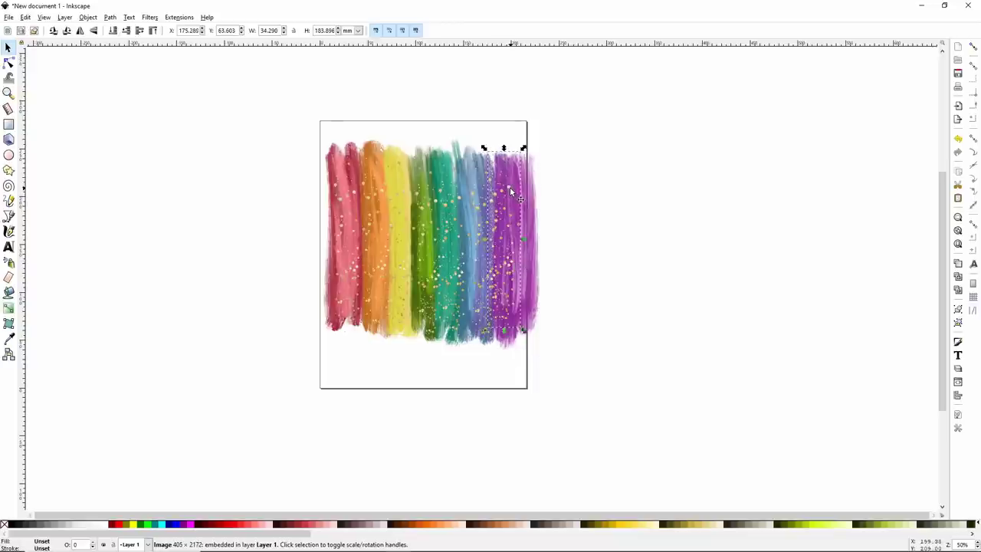
{"action": "left_click", "coordinate": [508, 192], "text": "alt"}
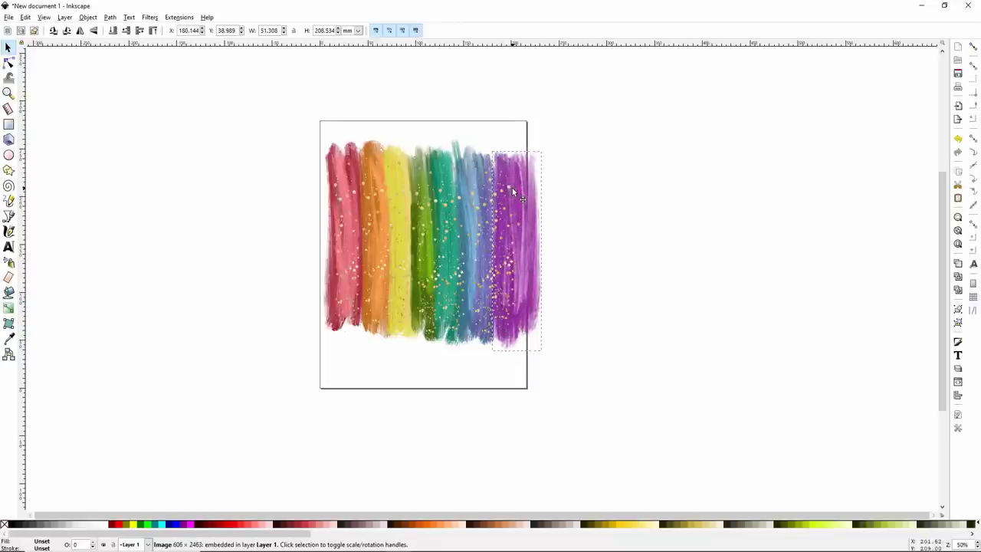
{"action": "left_click", "coordinate": [508, 187], "text": "alt"}
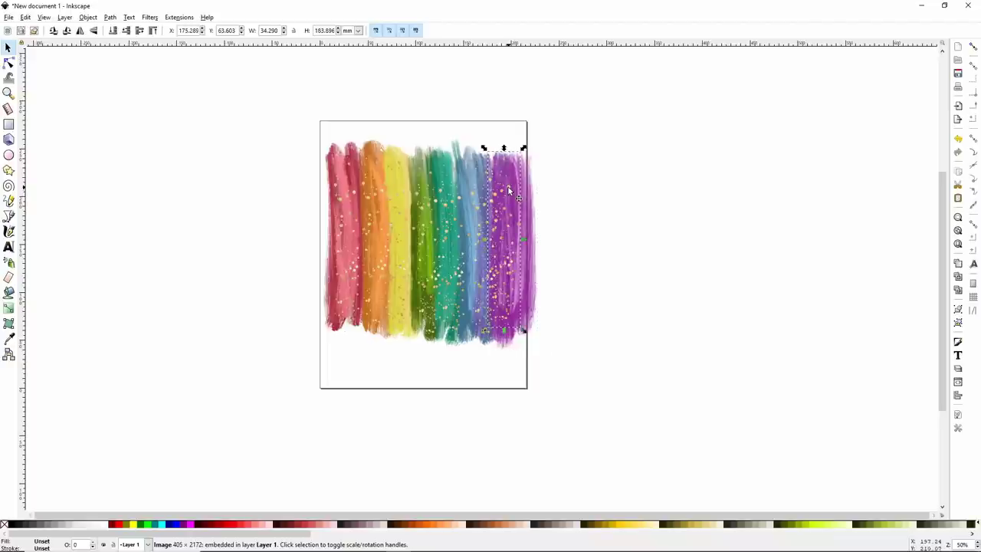
Step: Nudge the gold speckle image over the purple stroke to the right, to X 186.401 mm
{"action": "key", "text": "Right"}
{"action": "key", "text": "Right"}
{"action": "key", "text": "Right"}
{"action": "key", "text": "Right"}
{"action": "key", "text": "Right"}
{"action": "key", "text": "Right"}
{"action": "key", "text": "Right"}
{"action": "key", "text": "Right"}
{"action": "key", "text": "Right"}
{"action": "key", "text": "Right"}
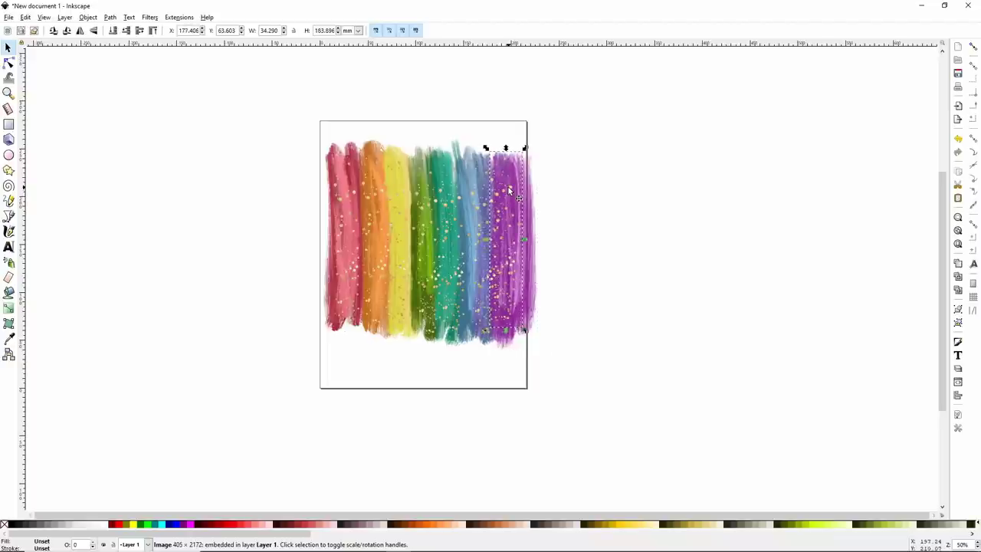
{"action": "key", "text": "Right"}
{"action": "key", "text": "Right"}
{"action": "key", "text": "Right"}
{"action": "key", "text": "Right"}
{"action": "key", "text": "Right"}
{"action": "key", "text": "Right"}
{"action": "key", "text": "Right"}
{"action": "key", "text": "Right"}
{"action": "key", "text": "Right"}
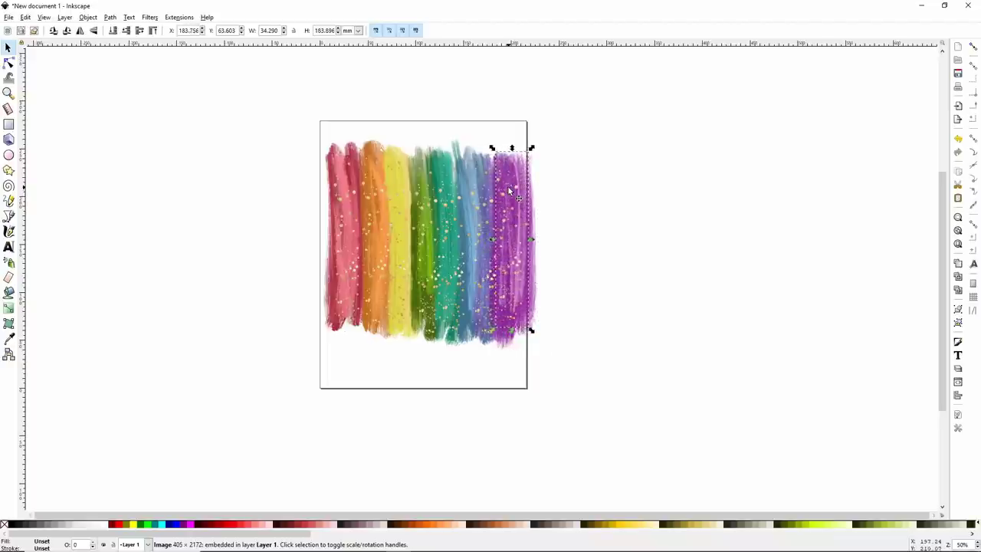
{"action": "key", "text": "Right"}
{"action": "key", "text": "Right"}
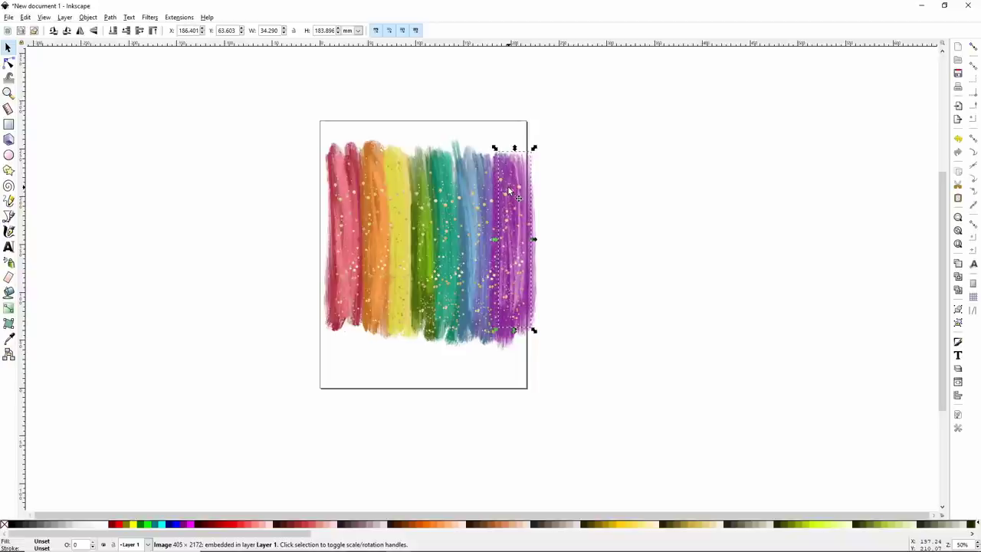
{"action": "left_click", "coordinate": [562, 245]}
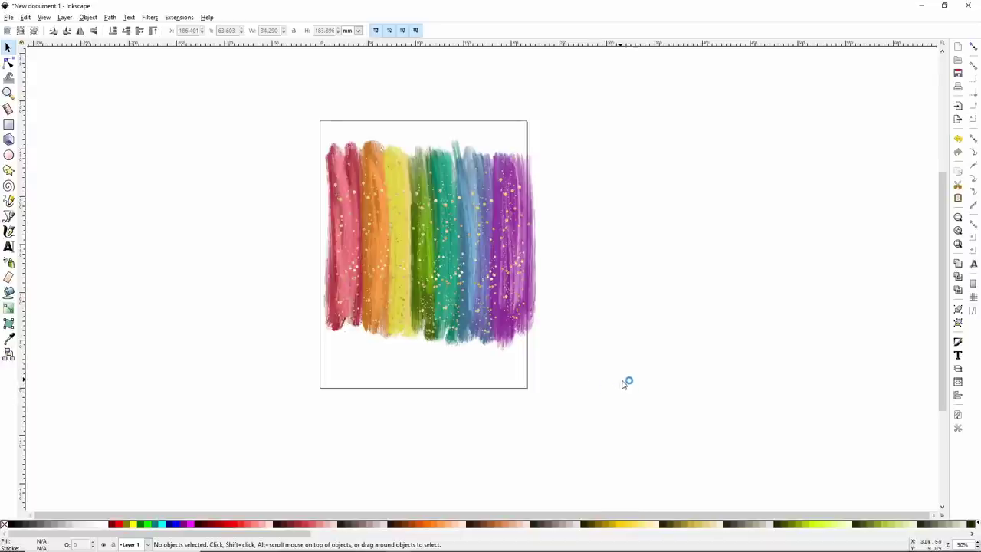
Step: Scale all strokes and speckles together to about 208 mm wide and stretch them to about 258 mm high on the page
{"action": "left_click_drag", "start_coordinate": [633, 388], "coordinate": [208, 97]}
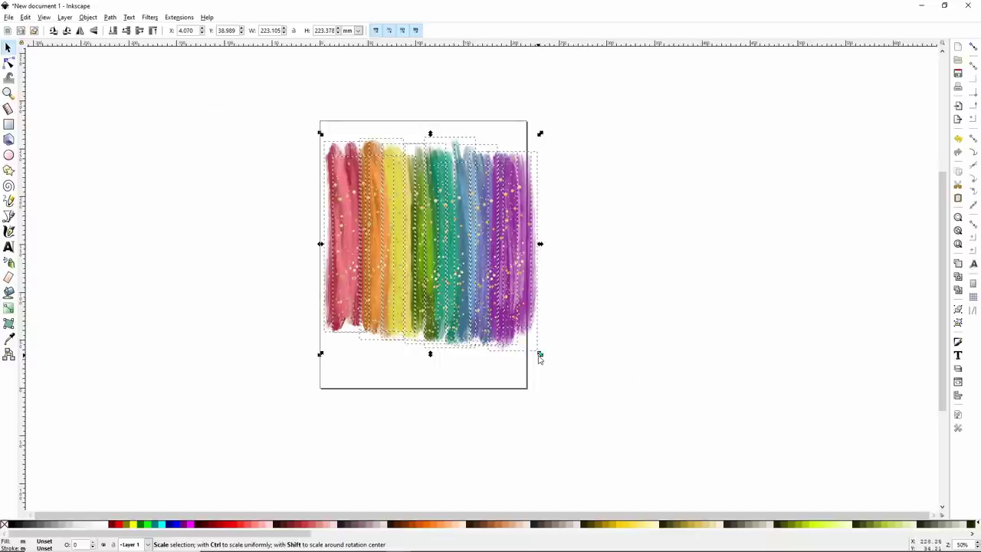
{"action": "left_click_drag", "start_coordinate": [539, 356], "coordinate": [524, 349]}
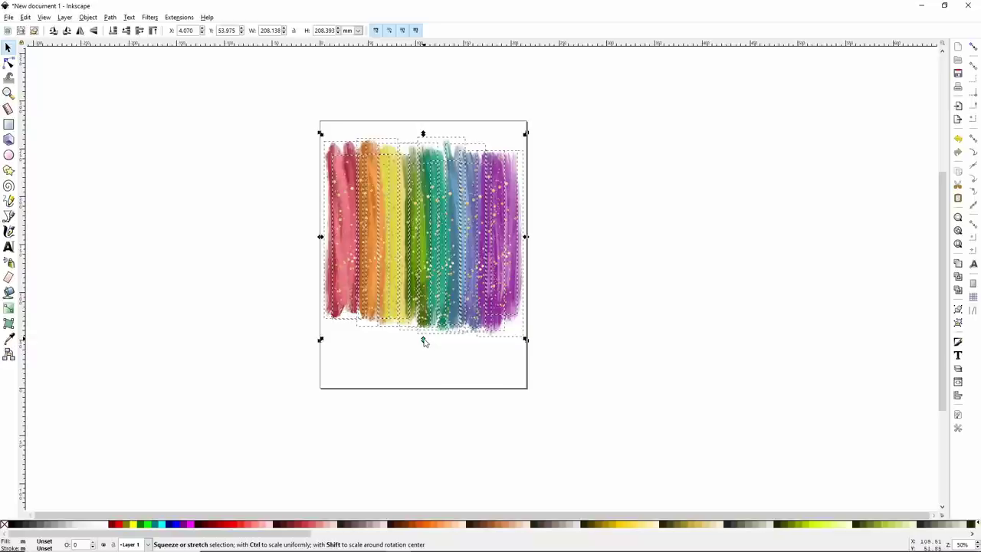
{"action": "left_click_drag", "start_coordinate": [423, 342], "coordinate": [432, 394]}
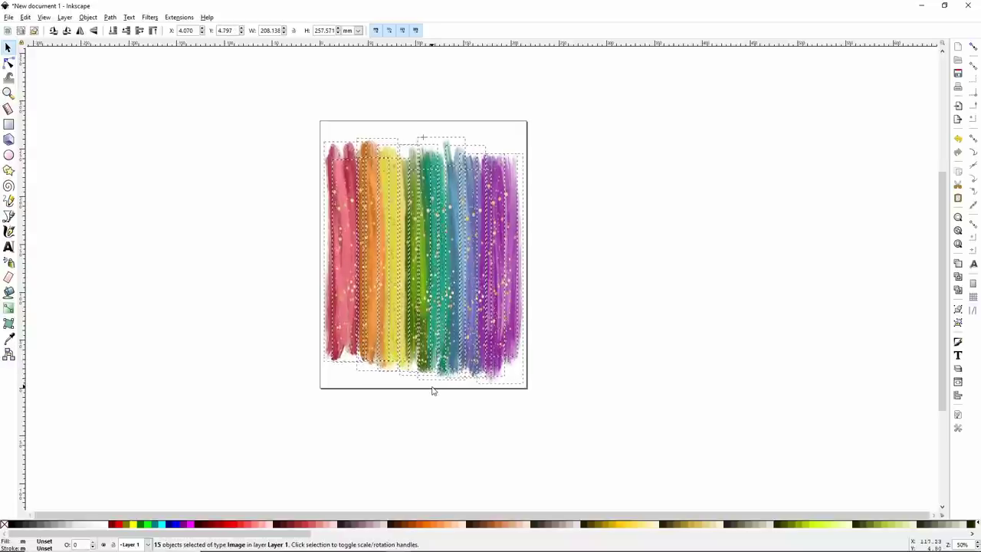
{"action": "left_click", "coordinate": [434, 399]}
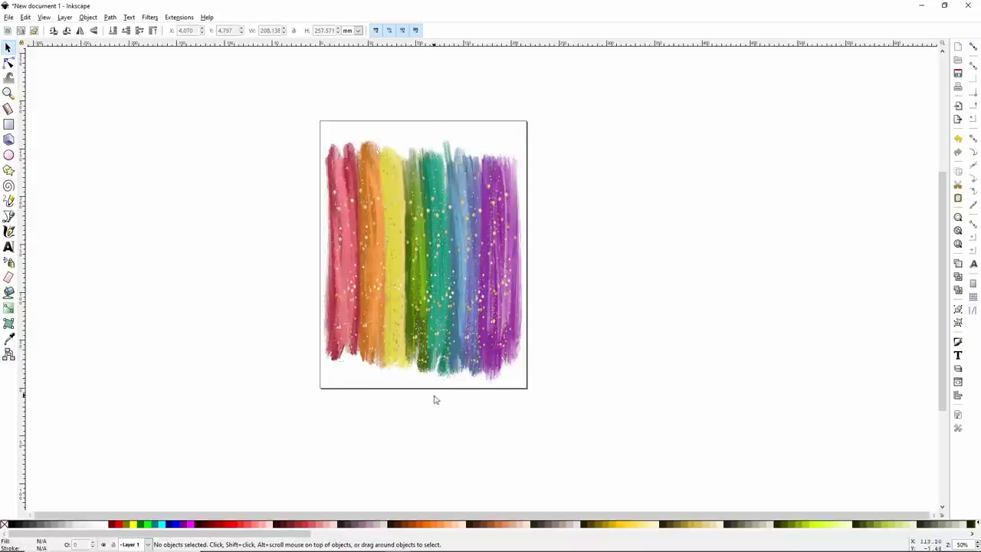
Step: Stretch the top edges of the aqua and blue strokes slightly upward, to about 257 mm and 254 mm high
{"action": "left_click", "coordinate": [430, 207]}
{"action": "left_click", "coordinate": [637, 365]}
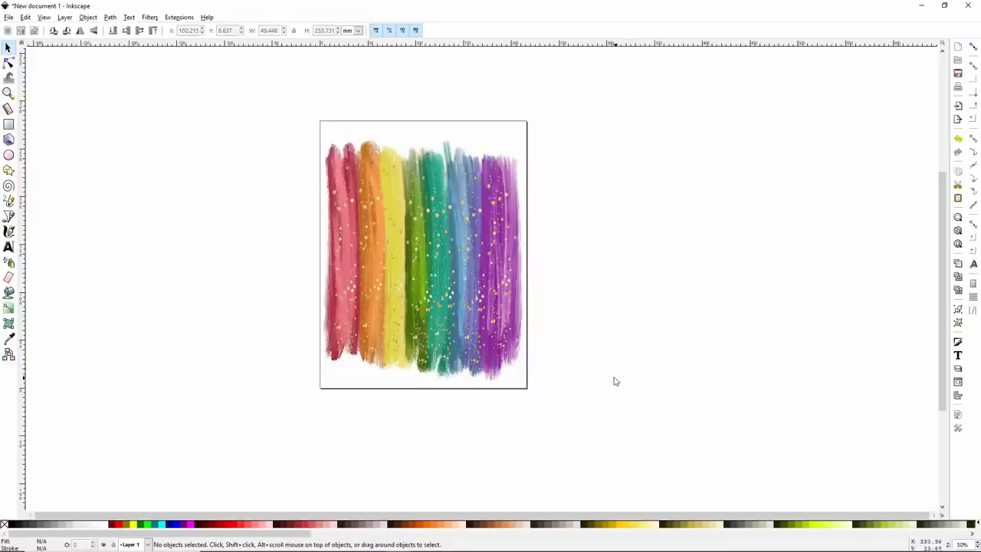
{"action": "left_click", "coordinate": [431, 176]}
{"action": "left_click", "coordinate": [452, 147], "text": "alt"}
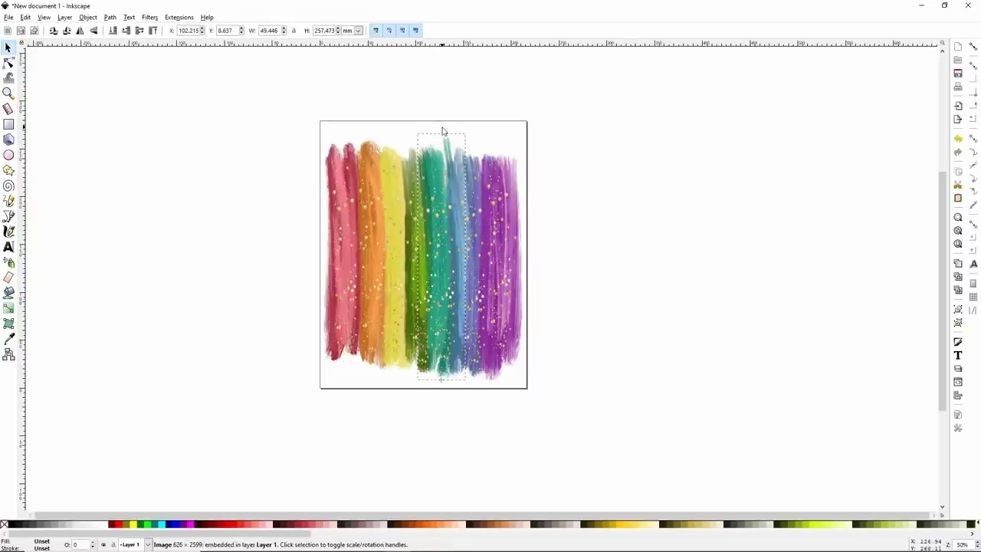
{"action": "left_click", "coordinate": [466, 162], "text": "alt"}
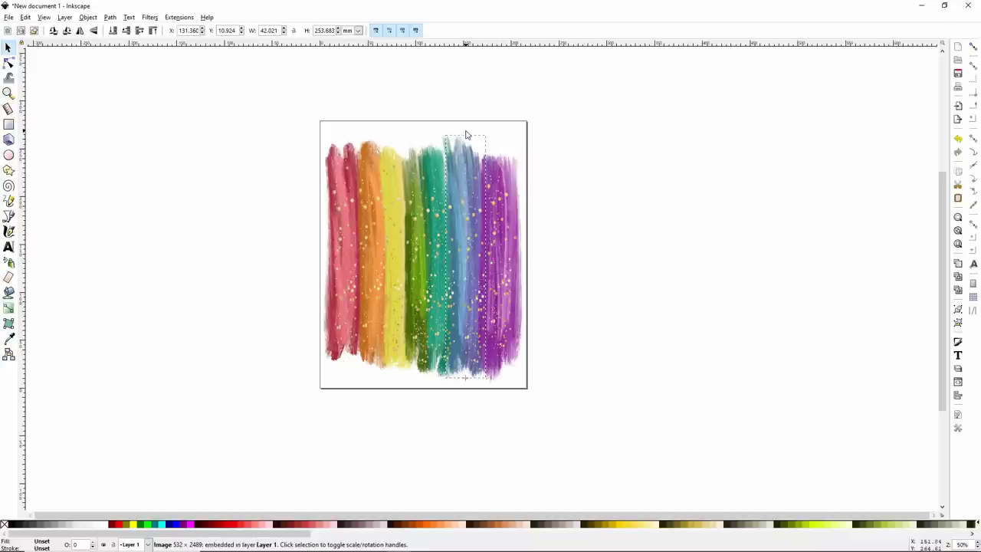
Step: Stretch the top of the purple stroke upward to about 258 mm high and shift the stroke slightly right
{"action": "left_click", "coordinate": [498, 149], "text": "alt"}
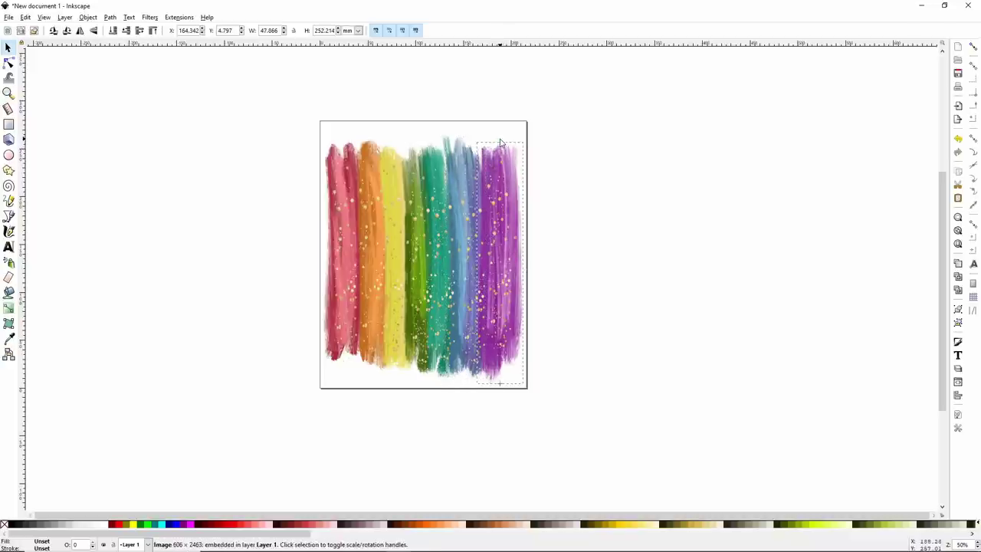
{"action": "left_click_drag", "start_coordinate": [500, 142], "coordinate": [500, 137]}
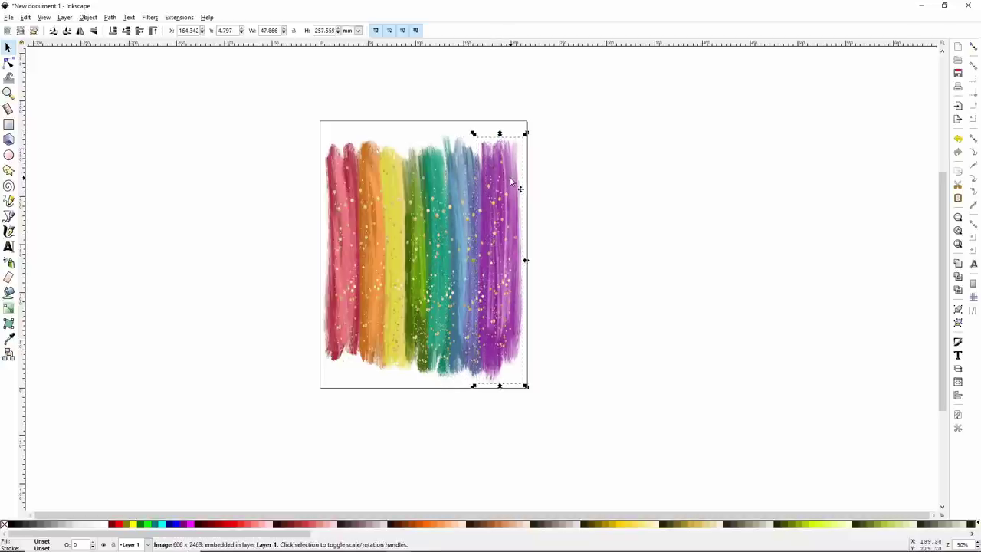
{"action": "left_click_drag", "start_coordinate": [511, 181], "coordinate": [519, 182]}
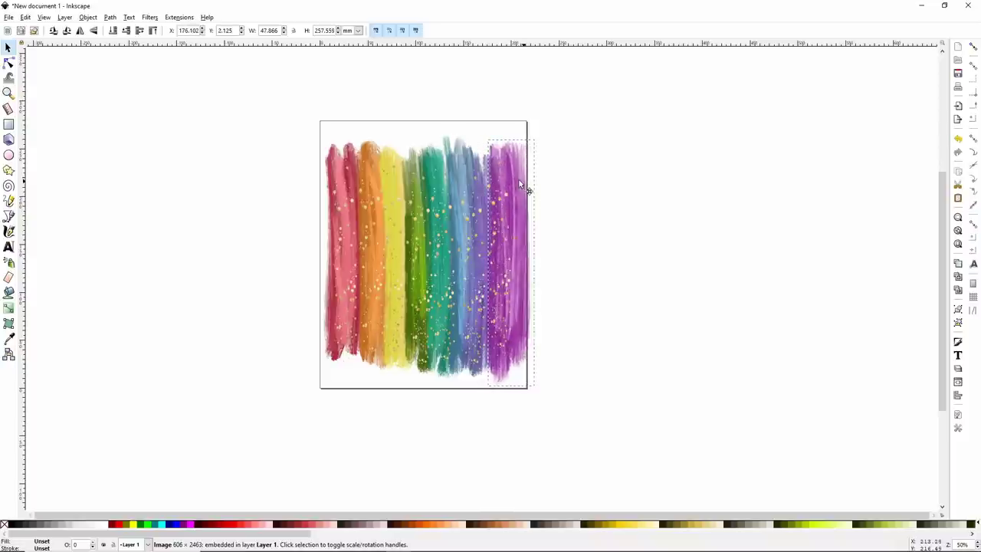
Step: Stretch the tops of the violet-blue, green and yellow strokes upward to even out the design's upper edge
{"action": "left_click", "coordinate": [477, 164]}
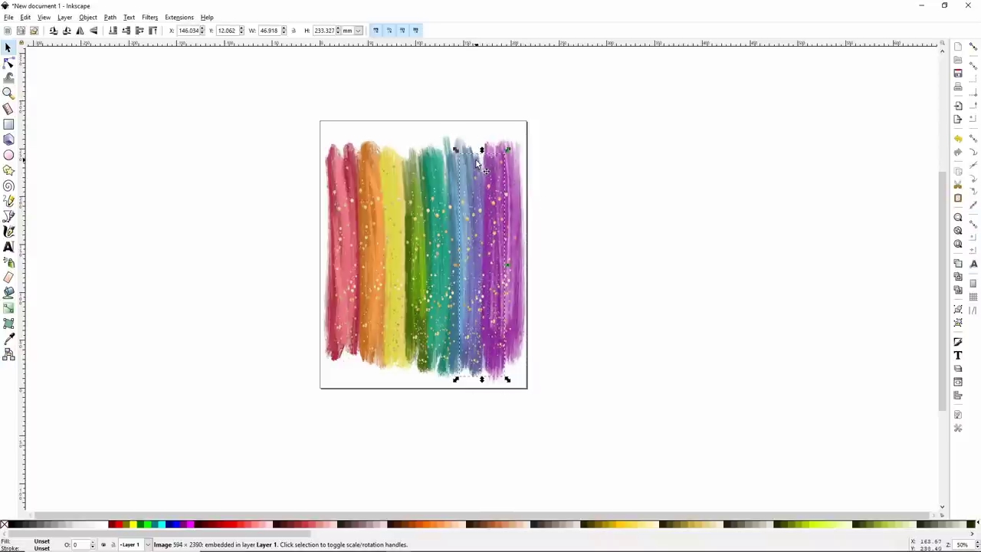
{"action": "left_click_drag", "start_coordinate": [481, 149], "coordinate": [481, 138]}
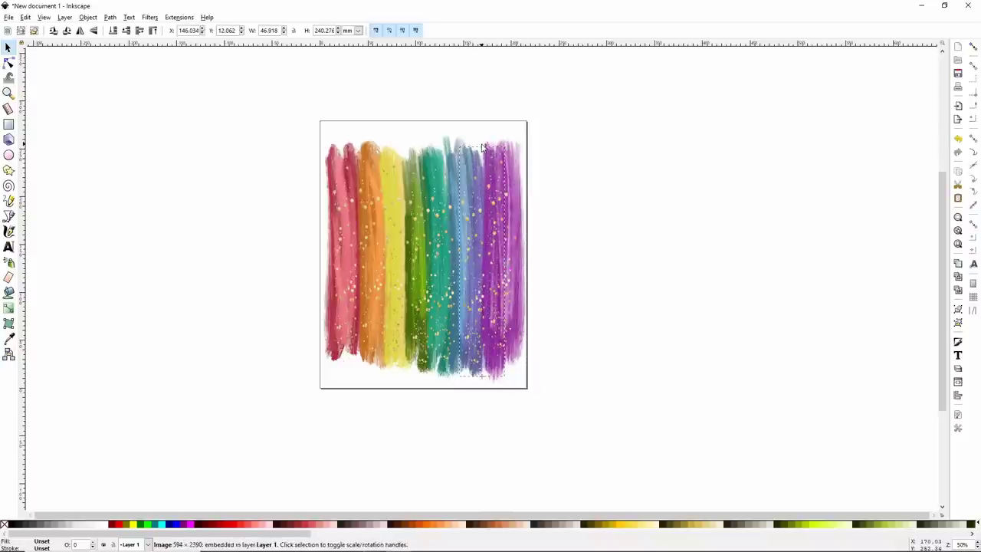
{"action": "left_click", "coordinate": [435, 168]}
{"action": "left_click", "coordinate": [413, 173]}
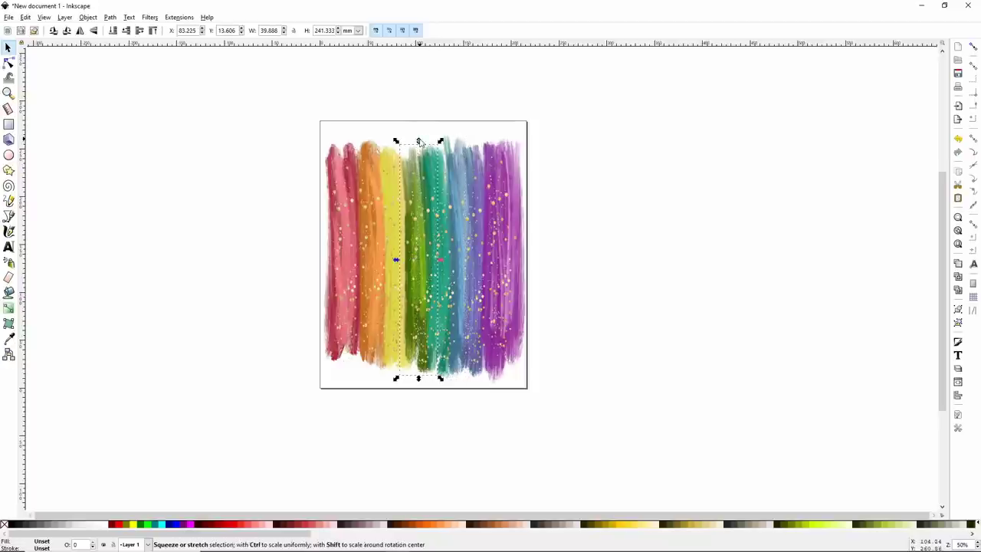
{"action": "left_click_drag", "start_coordinate": [418, 140], "coordinate": [399, 136]}
{"action": "left_click", "coordinate": [394, 156]}
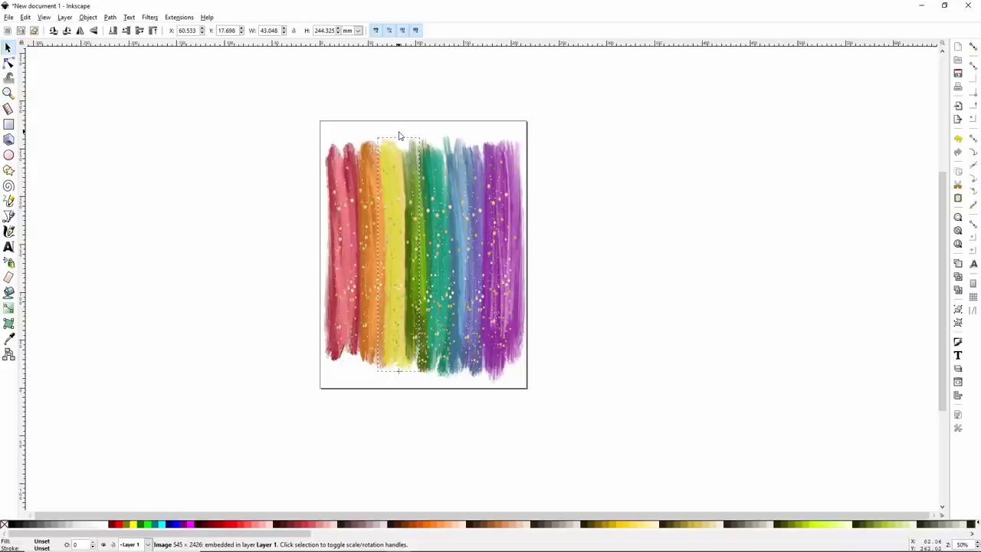
{"action": "left_click", "coordinate": [648, 362]}
Step: Shorten the purple stroke from its bottom edge to line up with the neighbouring strokes
{"action": "left_click", "coordinate": [521, 366]}
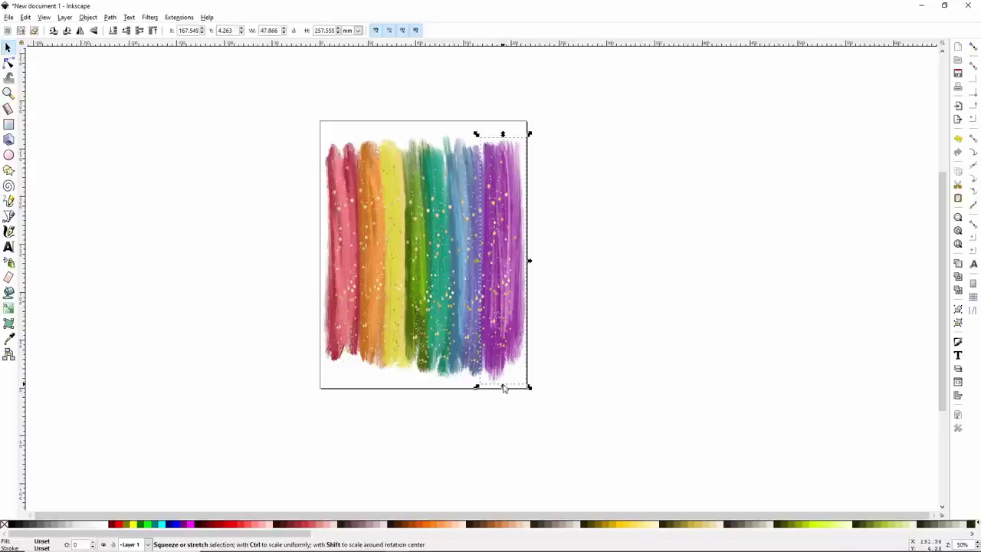
{"action": "left_click_drag", "start_coordinate": [502, 388], "coordinate": [503, 380]}
{"action": "left_click_drag", "start_coordinate": [617, 416], "coordinate": [167, 113]}
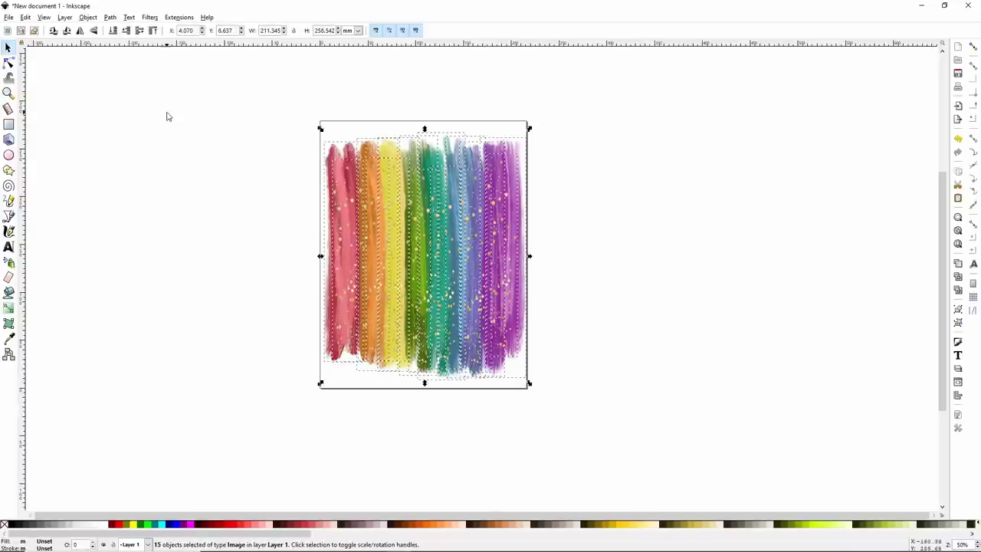
{"action": "left_click", "coordinate": [604, 307]}
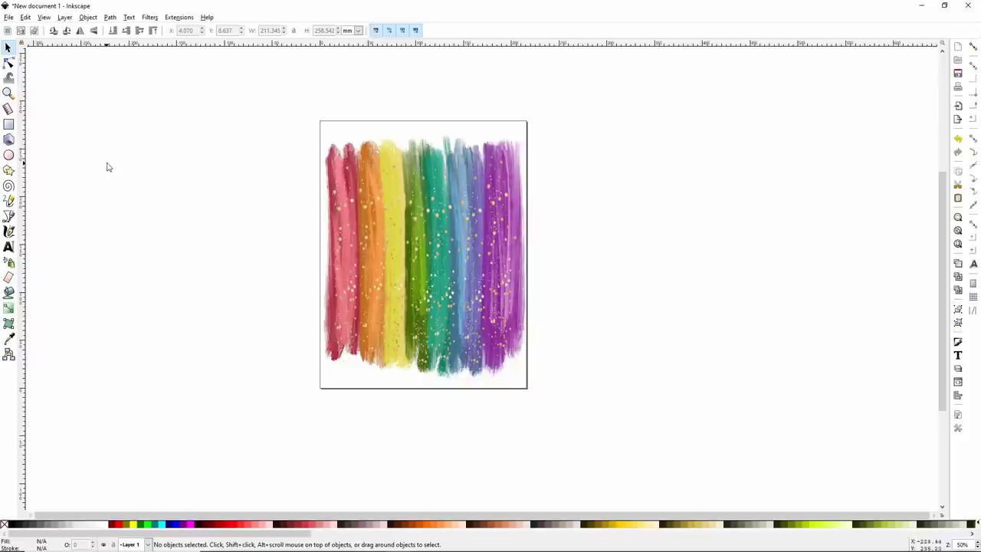
Step: Add Impact text reading "out", "dream" and "yourself" on three lines beside the page, with letter spacing 0
{"action": "left_click", "coordinate": [8, 246]}
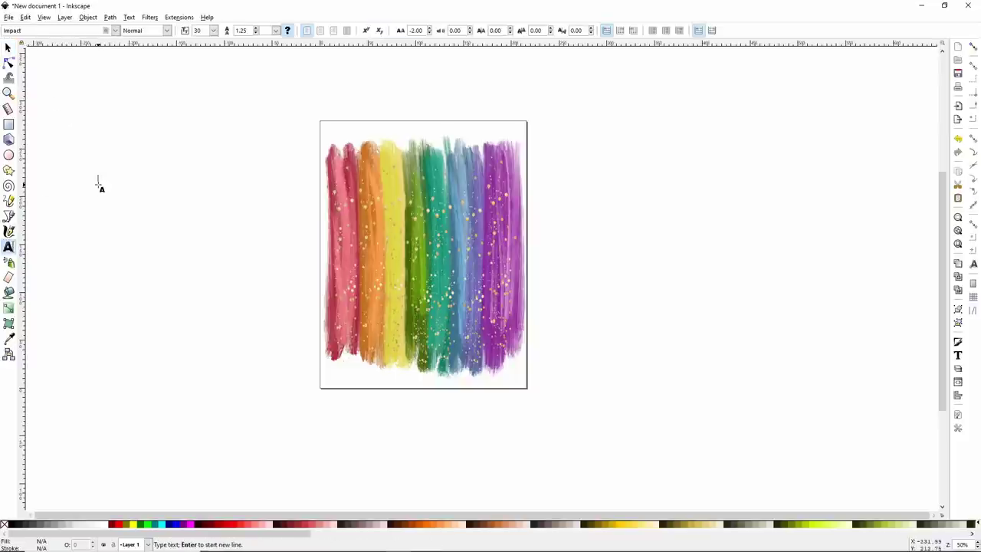
{"action": "type", "text": "out "}
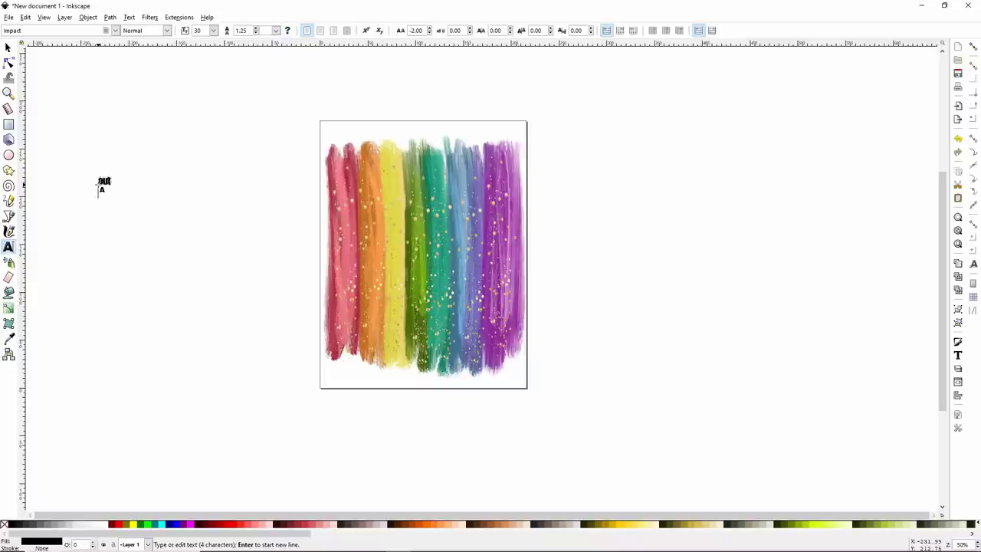
{"action": "type", "text": "dream"}
{"action": "key", "text": "Return"}
{"action": "type", "text": "yourself"}
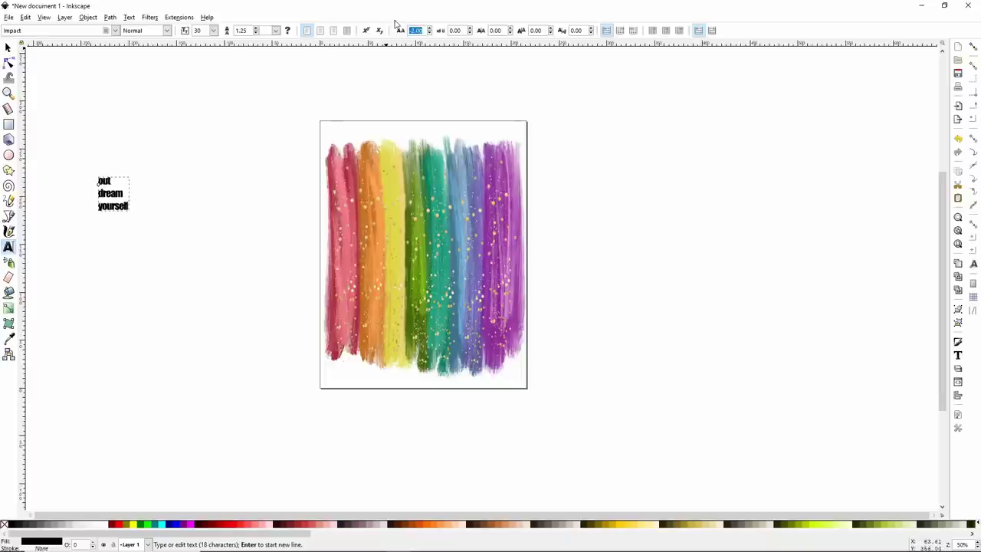
{"action": "key", "text": "Return"}
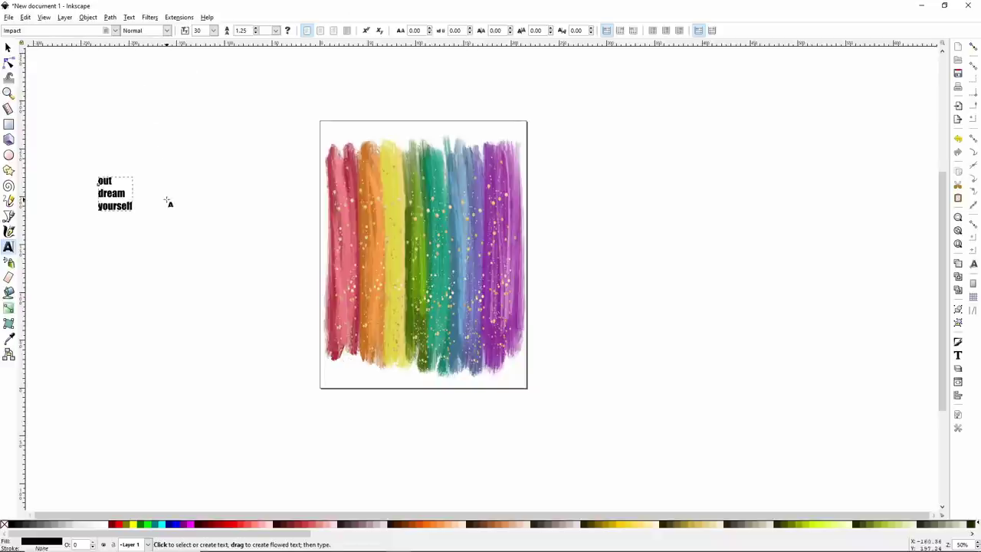
Step: Enlarge the three-line text to about 245 mm wide and change its font to mellony dry brush
{"action": "left_click", "coordinate": [8, 48]}
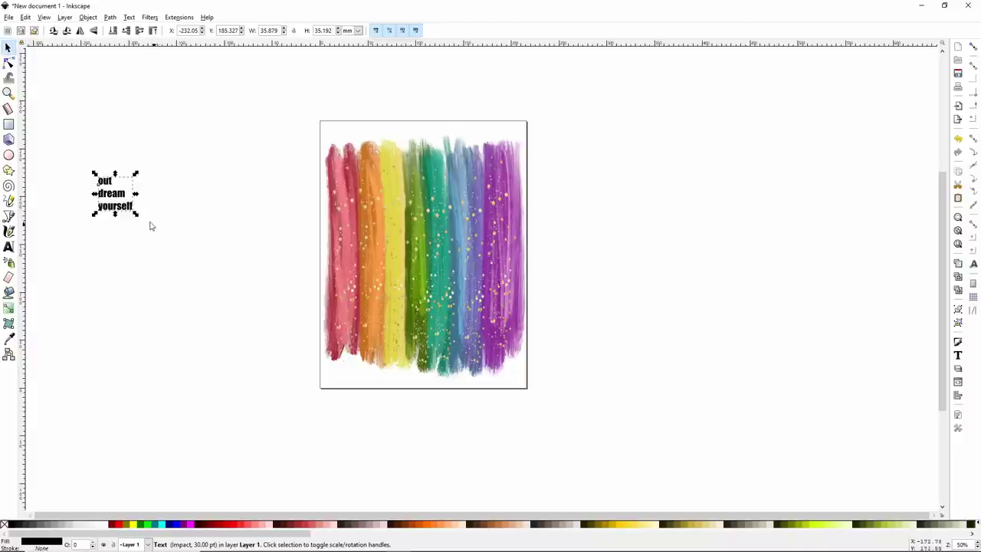
{"action": "left_click_drag", "start_coordinate": [137, 218], "coordinate": [337, 453]}
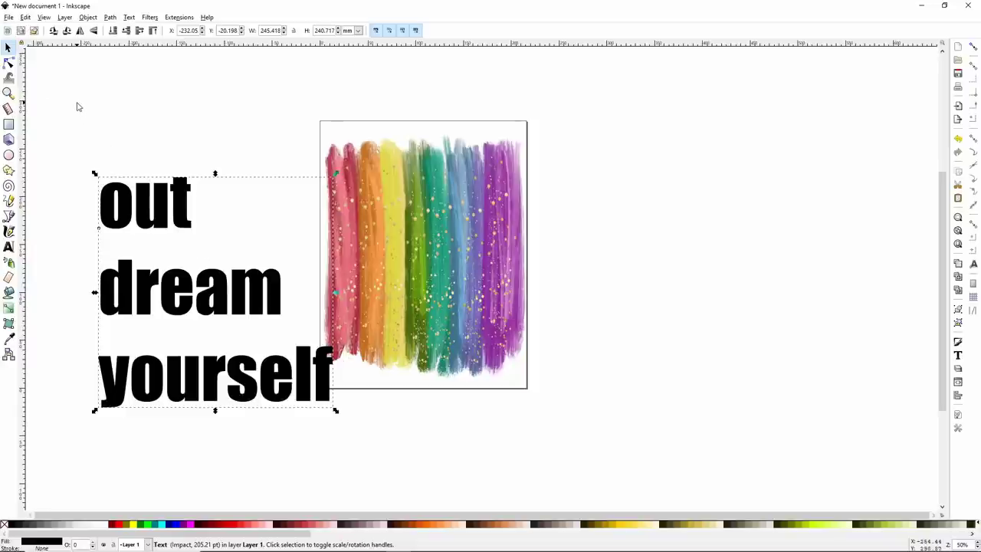
{"action": "double_click", "coordinate": [145, 203]}
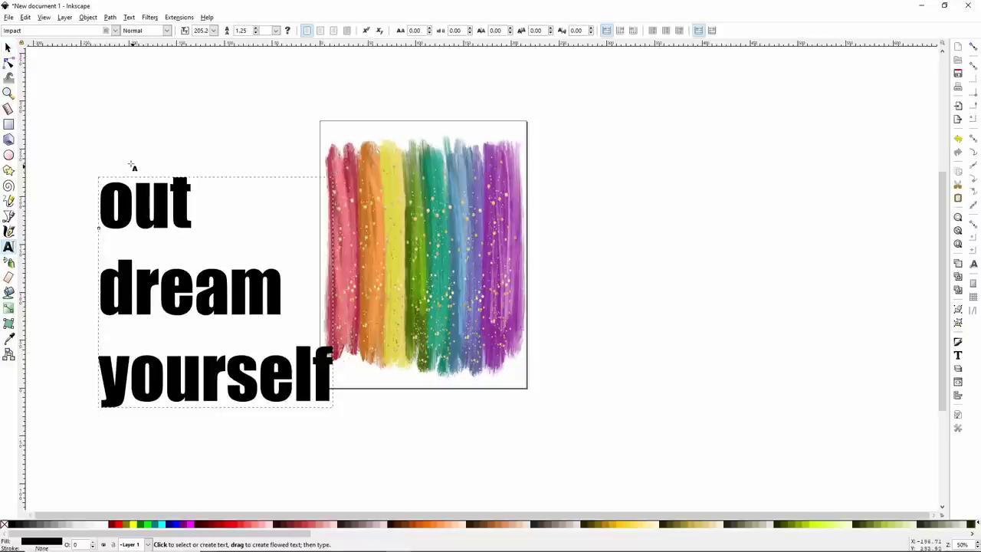
{"action": "left_click", "coordinate": [114, 30]}
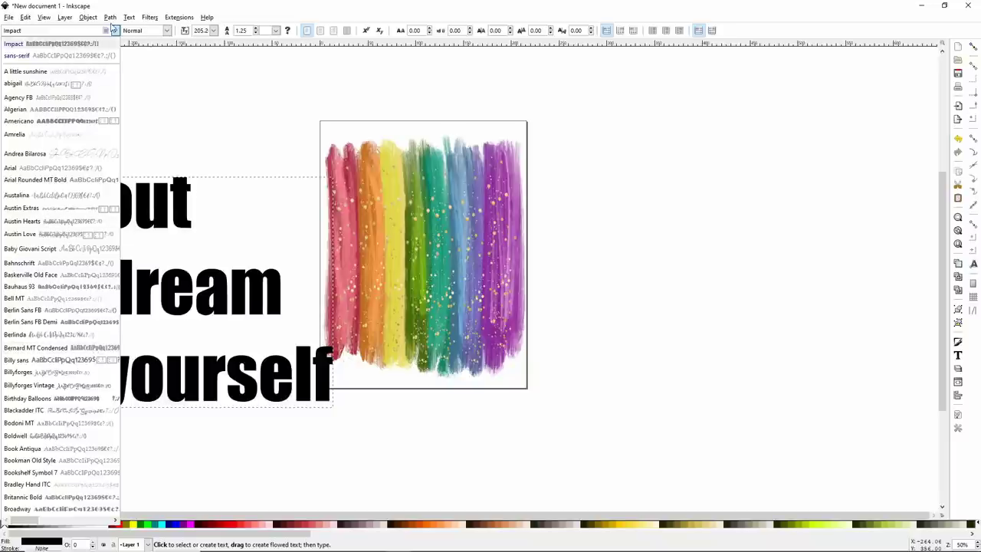
{"action": "left_click", "coordinate": [115, 31]}
{"action": "left_click", "coordinate": [115, 31]}
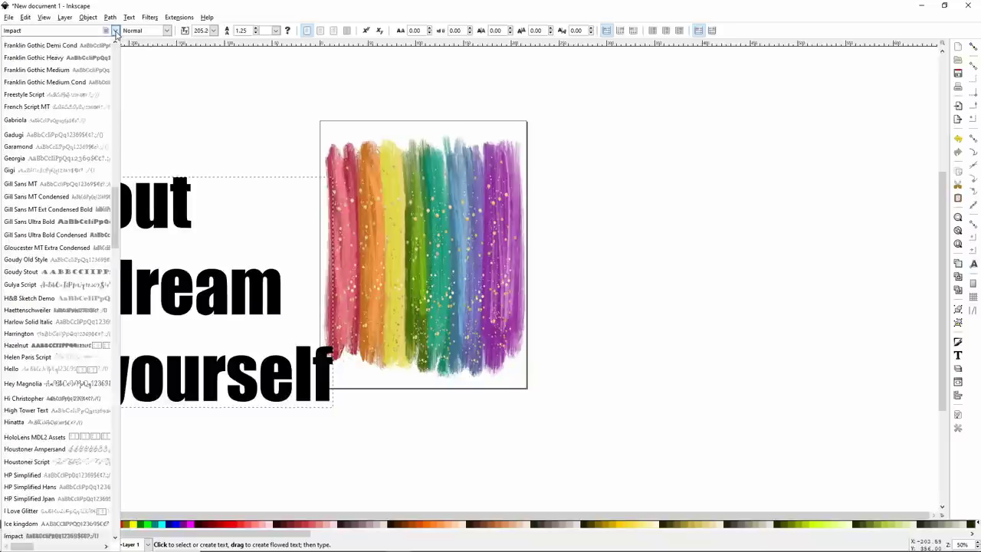
{"action": "scroll", "coordinate": [56, 262], "scroll_direction": "down", "scroll_amount": 4}
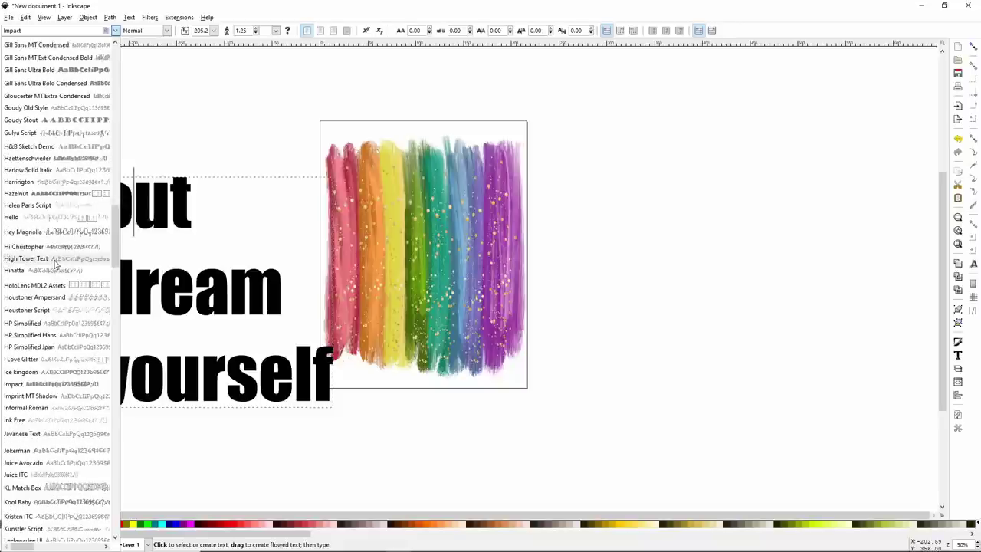
{"action": "scroll", "coordinate": [38, 345], "scroll_direction": "down", "scroll_amount": 5}
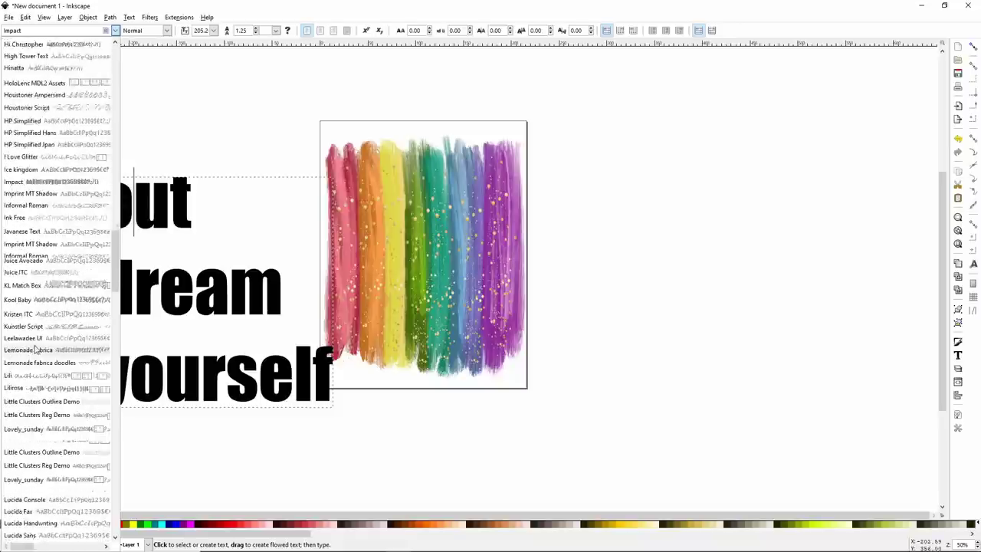
{"action": "scroll", "coordinate": [34, 349], "scroll_direction": "down", "scroll_amount": 8}
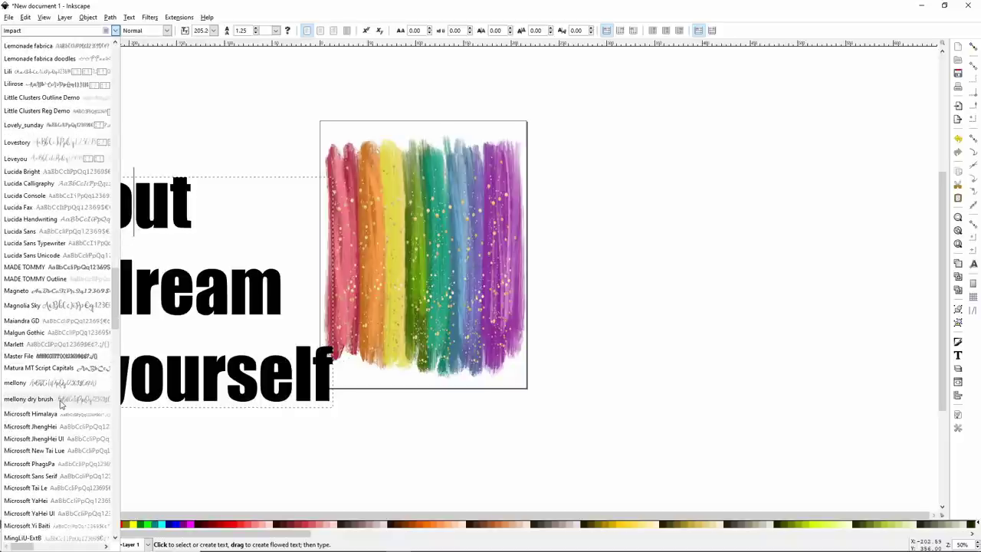
{"action": "left_click", "coordinate": [31, 399]}
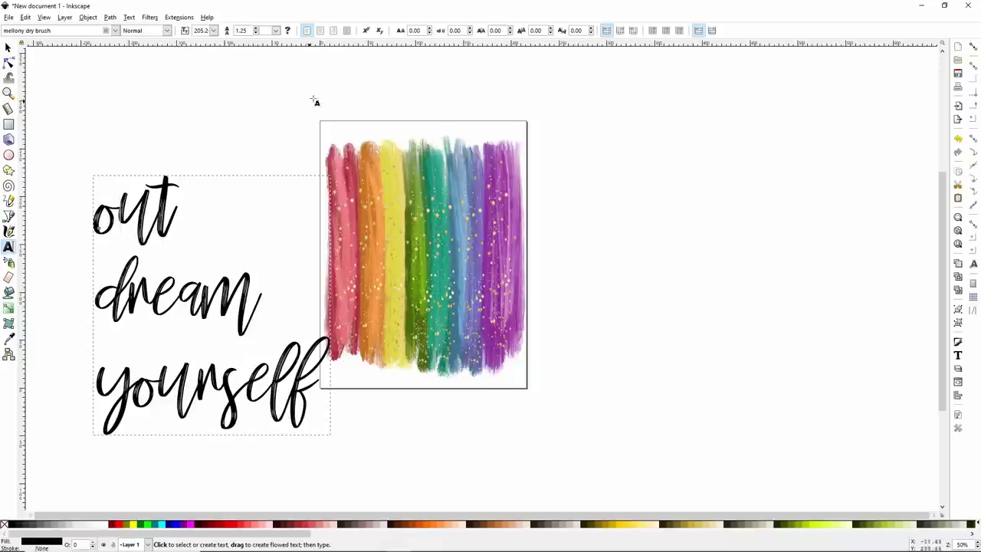
Step: Centre-align the three lines of text
{"action": "left_click", "coordinate": [320, 31]}
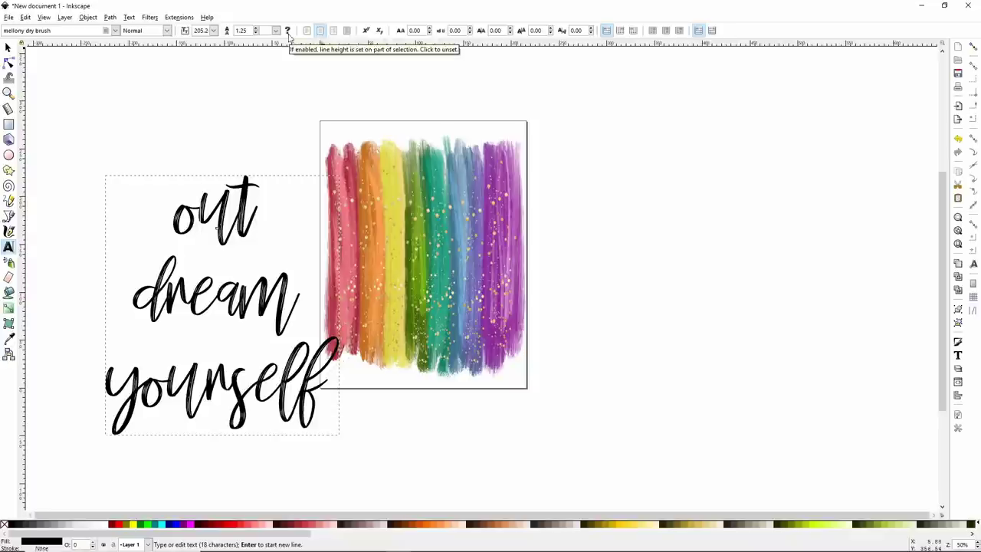
{"action": "left_click", "coordinate": [306, 31]}
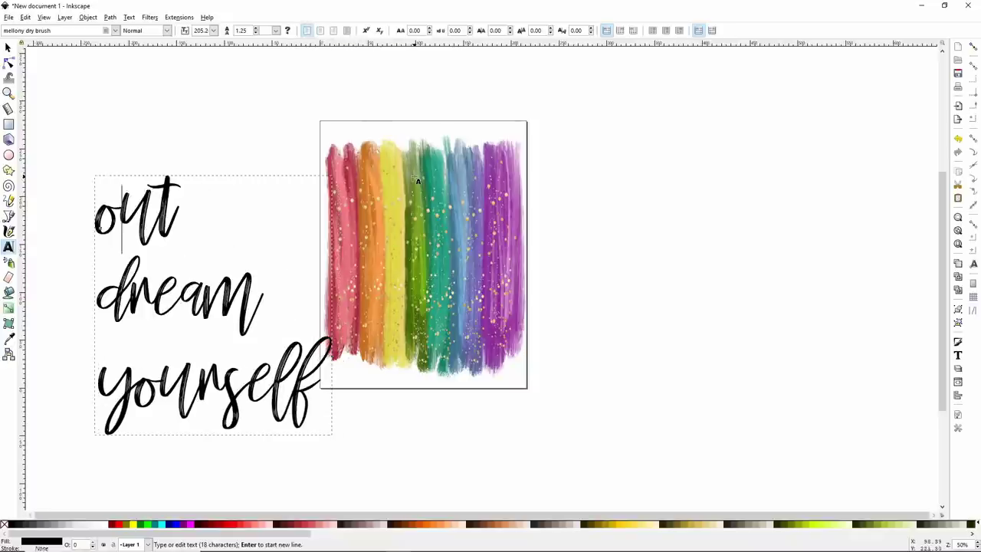
{"action": "left_click", "coordinate": [321, 30]}
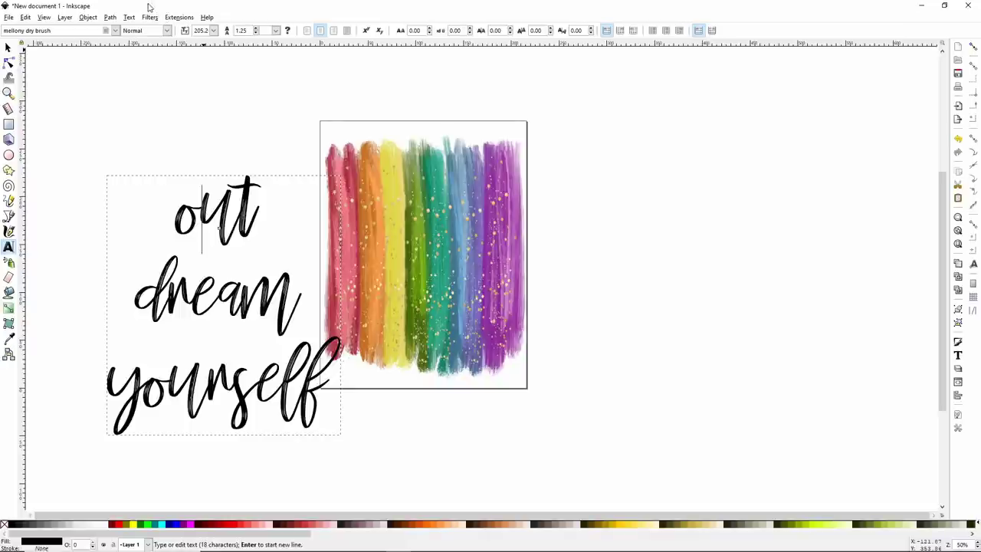
Step: Convert the text to paths and ungroup it into separate letters
{"action": "left_click", "coordinate": [110, 18]}
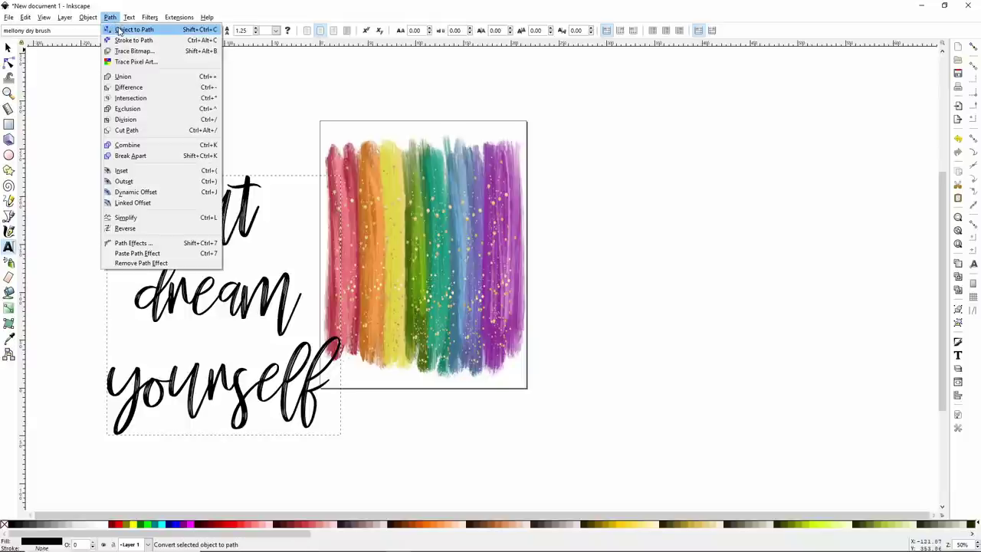
{"action": "left_click", "coordinate": [121, 30]}
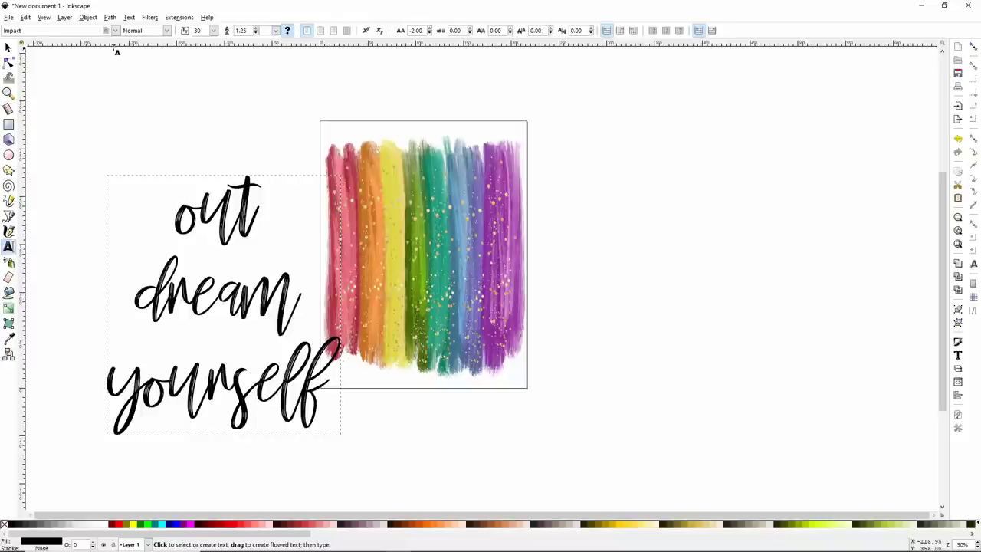
{"action": "left_click", "coordinate": [109, 17]}
{"action": "mouse_move", "coordinate": [82, 15]}
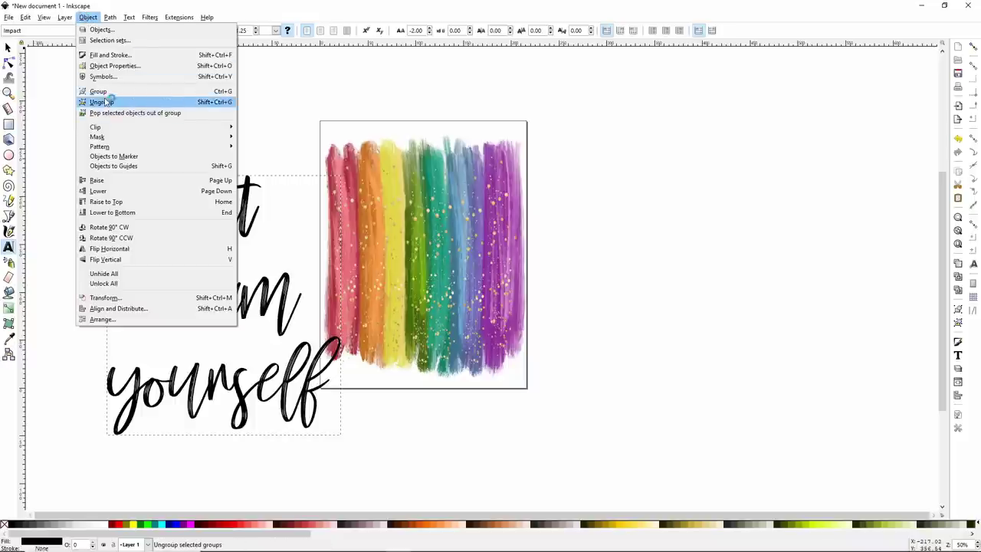
{"action": "left_click", "coordinate": [106, 101]}
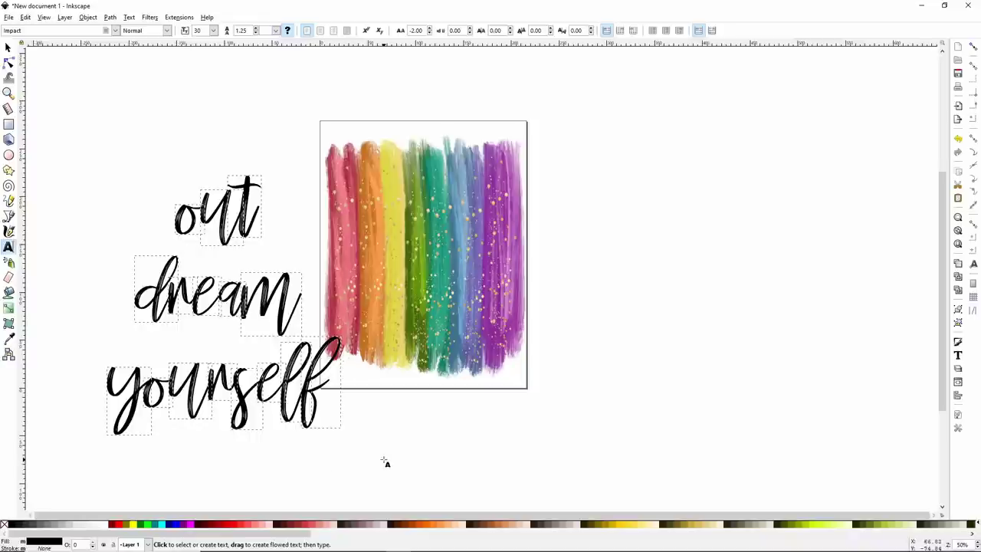
Step: Tighten the line spacing by moving "yourself" up toward "dream" and both words up toward "out"
{"action": "left_click", "coordinate": [7, 47]}
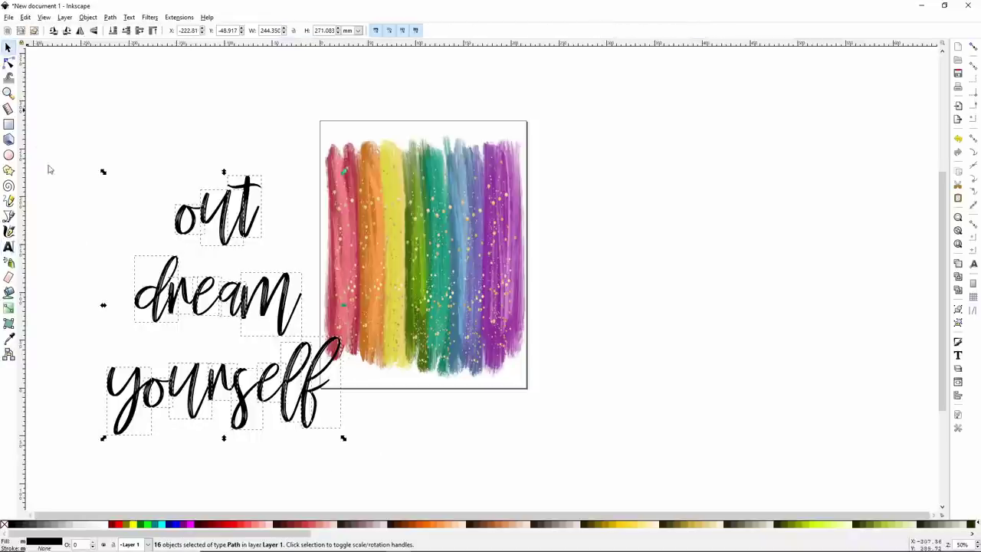
{"action": "left_click", "coordinate": [364, 468]}
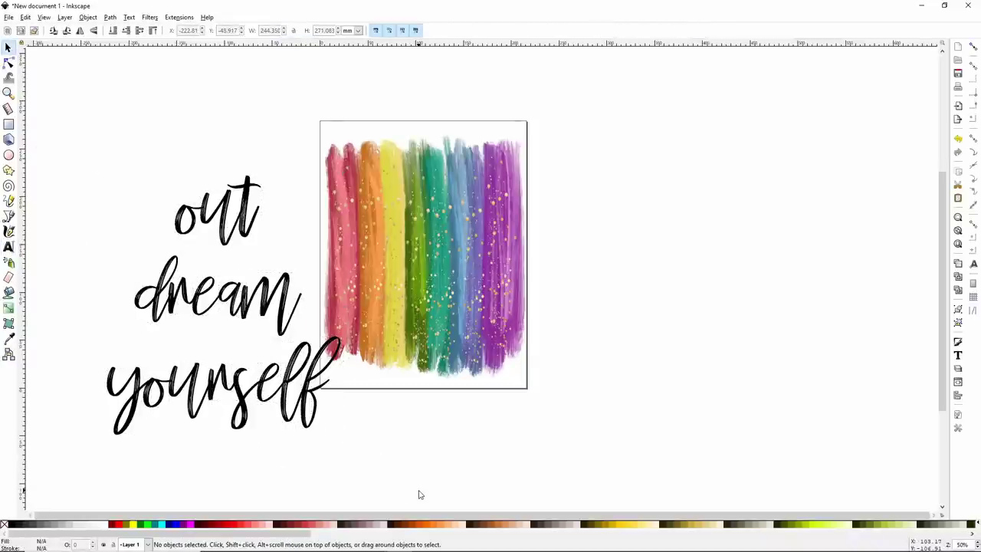
{"action": "left_click_drag", "start_coordinate": [418, 491], "coordinate": [54, 316]}
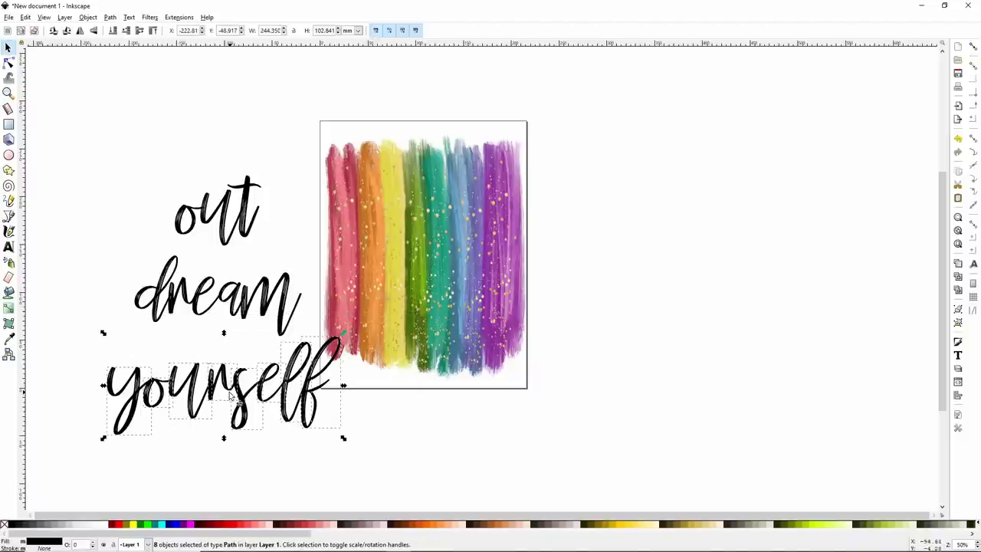
{"action": "left_click_drag", "start_coordinate": [230, 396], "coordinate": [225, 366]}
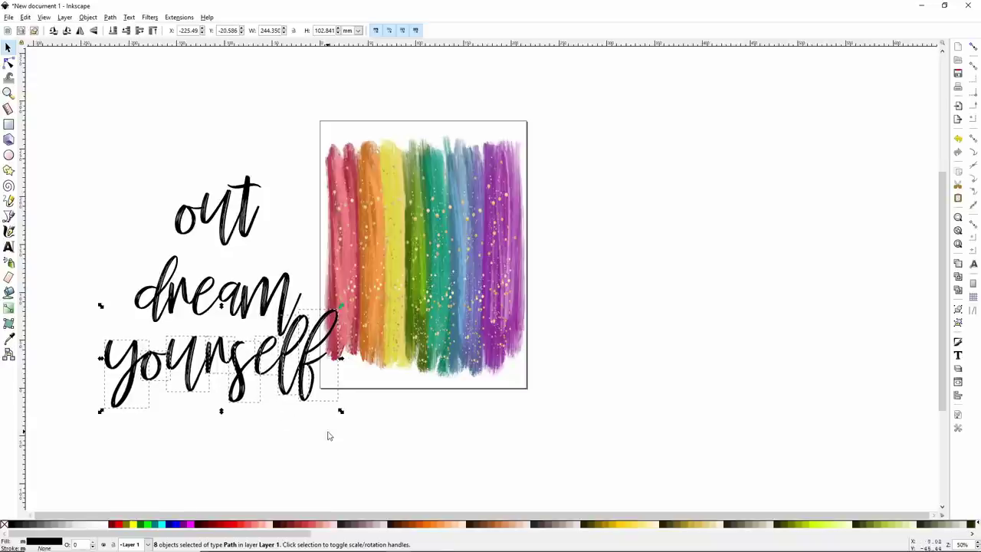
{"action": "left_click", "coordinate": [383, 455]}
{"action": "left_click_drag", "start_coordinate": [400, 459], "coordinate": [34, 247]}
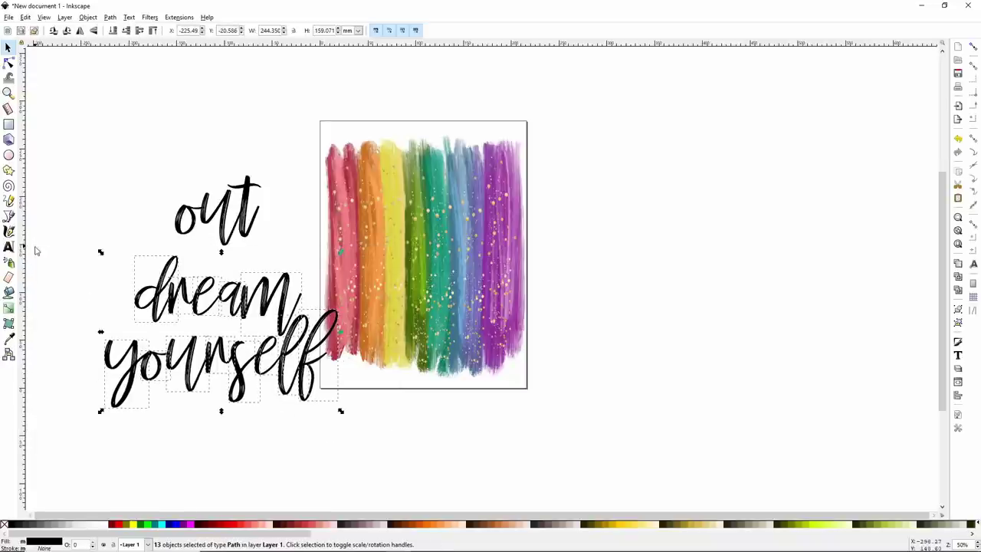
{"action": "left_click_drag", "start_coordinate": [246, 307], "coordinate": [238, 275]}
Step: Select the letters of all three words and unite them into a single path with Union
{"action": "left_click", "coordinate": [270, 411]}
{"action": "left_click_drag", "start_coordinate": [357, 463], "coordinate": [226, 146]}
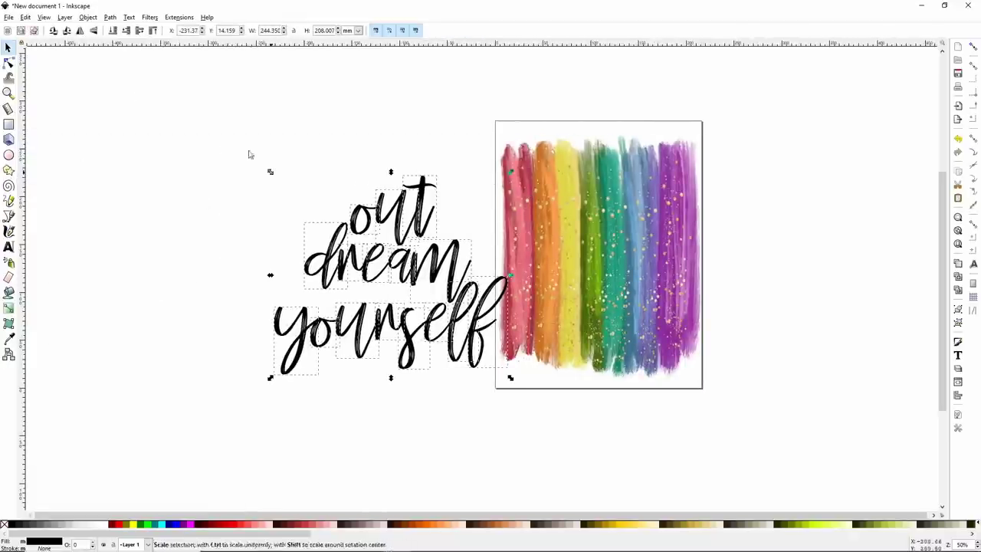
{"action": "left_click", "coordinate": [111, 17]}
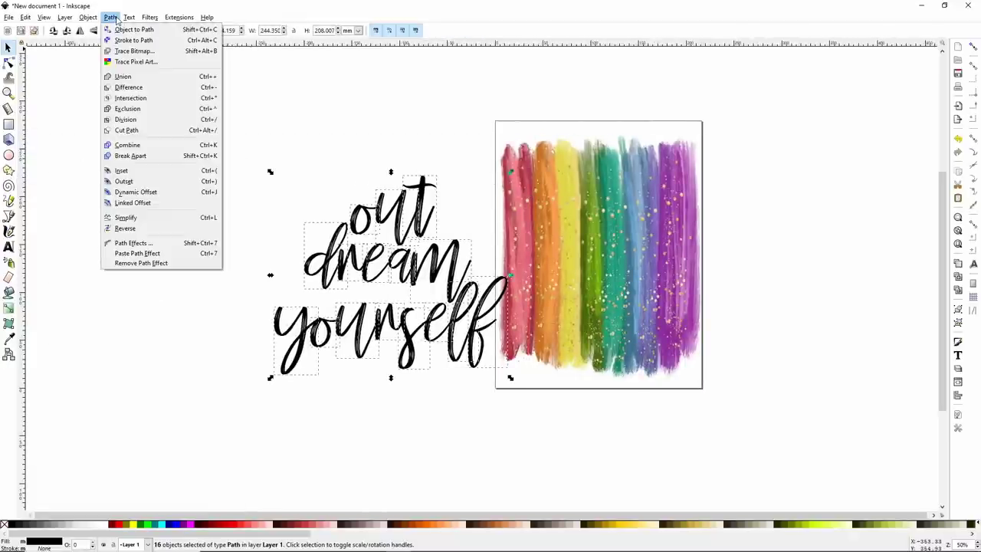
{"action": "left_click", "coordinate": [122, 76]}
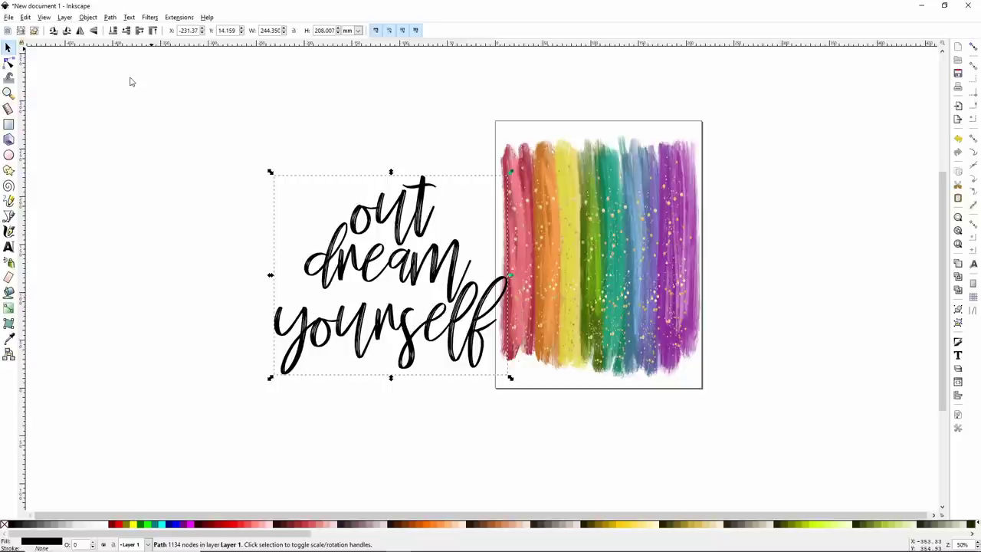
Step: Place the lettering over the rainbow strokes, scaled down to about 198 mm wide and centred on the design
{"action": "left_click_drag", "start_coordinate": [430, 271], "coordinate": [639, 245]}
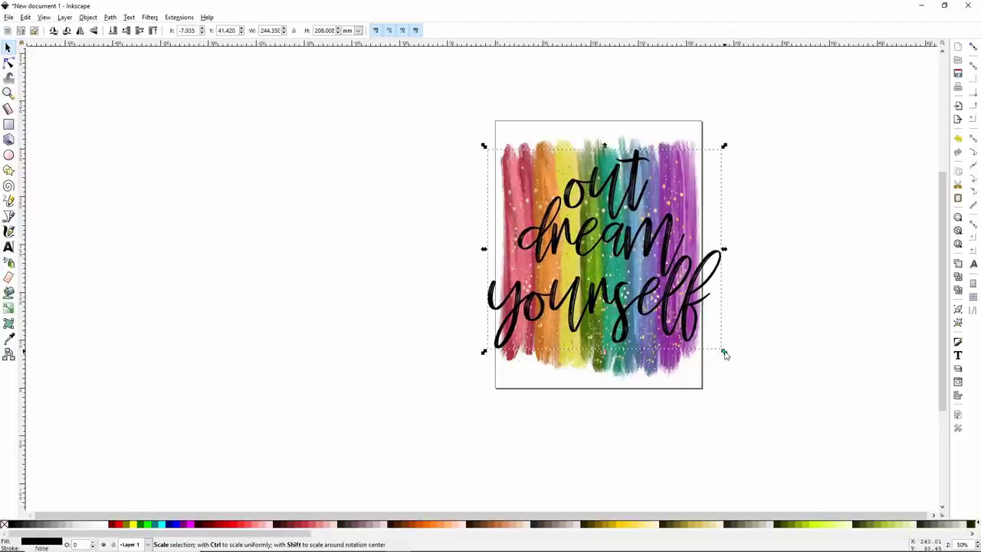
{"action": "left_click_drag", "start_coordinate": [723, 350], "coordinate": [680, 312]}
{"action": "left_click_drag", "start_coordinate": [582, 224], "coordinate": [598, 230]}
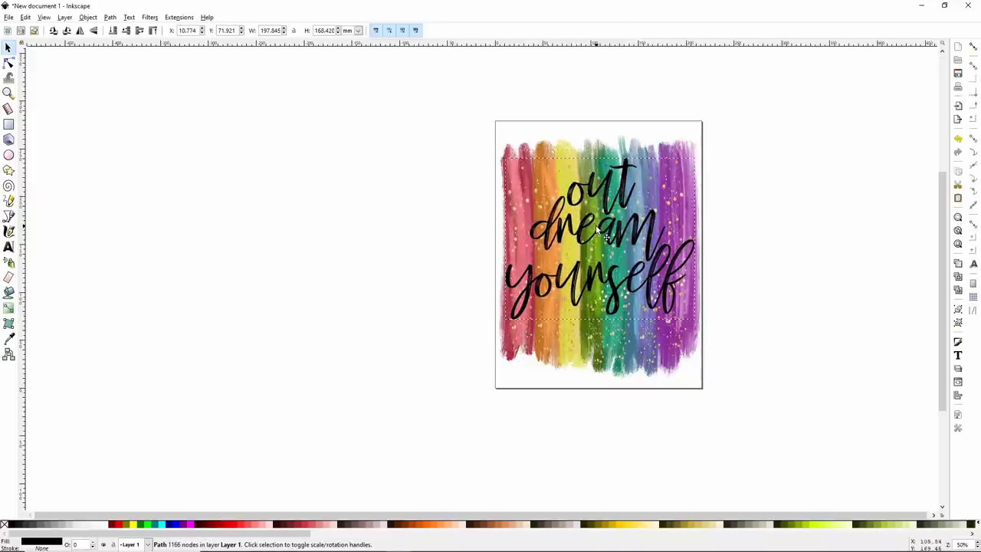
{"action": "left_click_drag", "start_coordinate": [623, 198], "coordinate": [623, 206]}
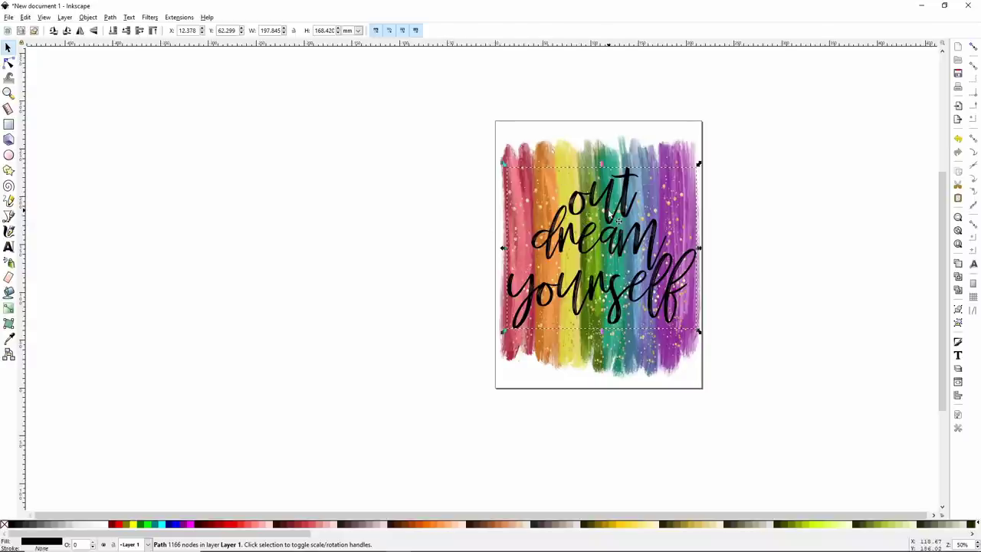
Step: Create a linked offset of the lettering, fill it white and expand it slightly into an outline around the words
{"action": "left_click", "coordinate": [110, 17]}
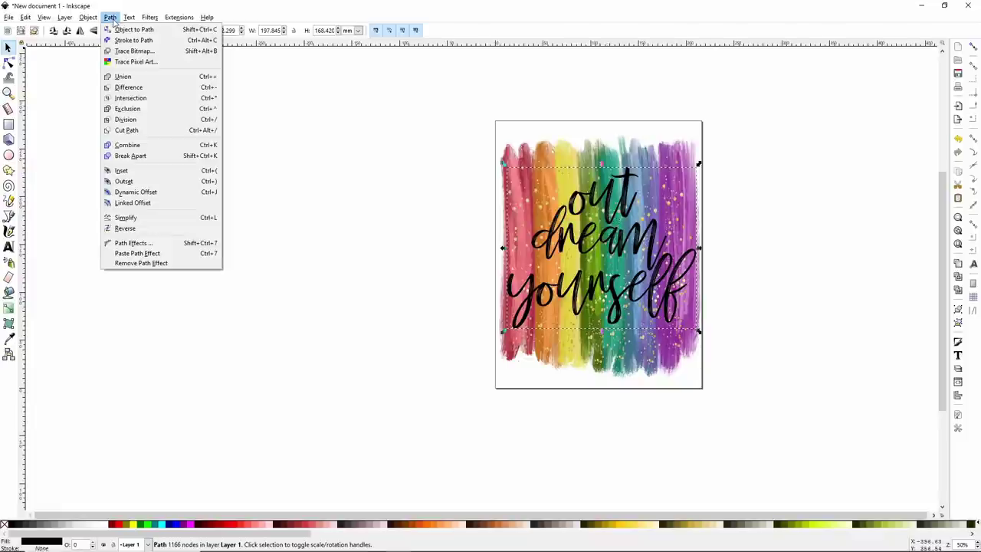
{"action": "left_click", "coordinate": [147, 207]}
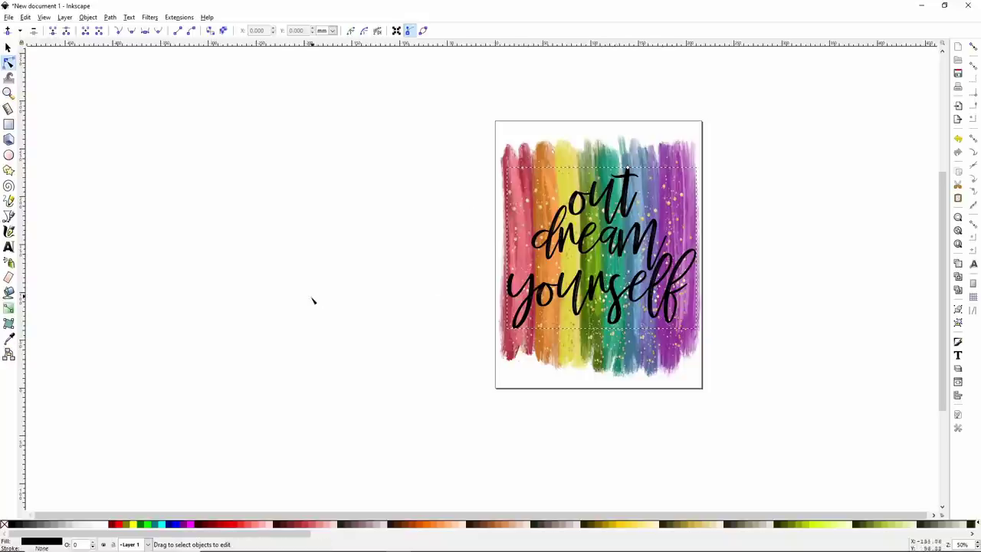
{"action": "left_click", "coordinate": [106, 527]}
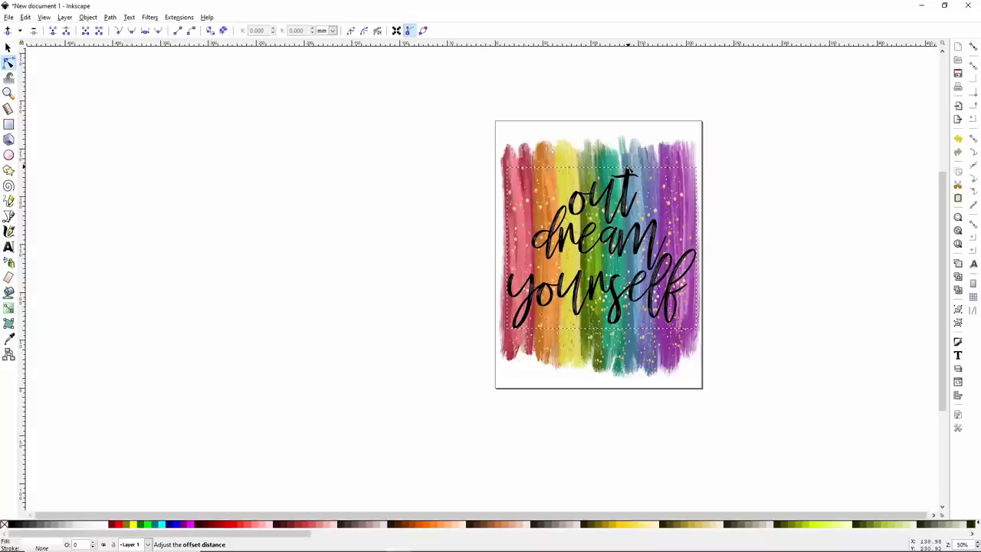
{"action": "left_click_drag", "start_coordinate": [629, 167], "coordinate": [627, 168]}
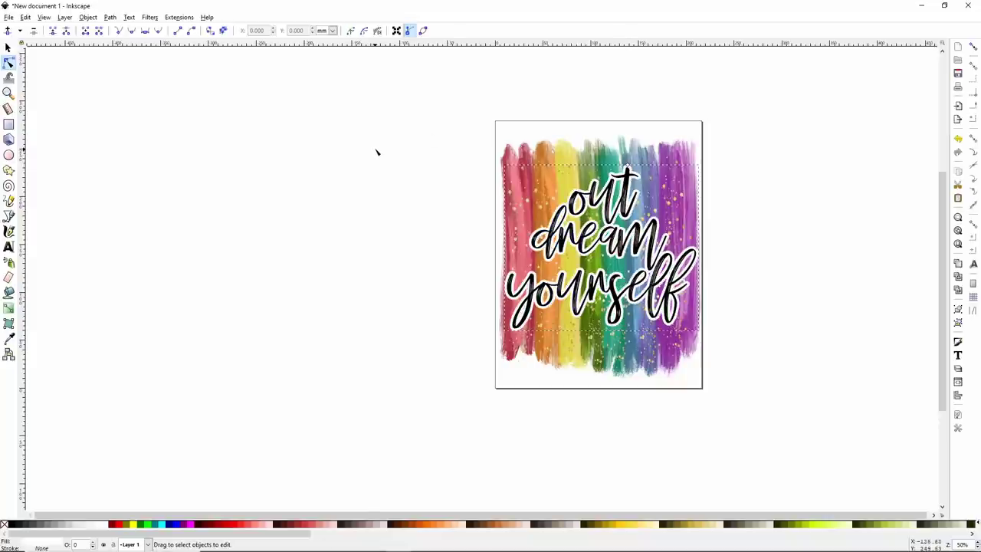
Step: Convert the white offset outline to a path and try to ungroup it
{"action": "left_click", "coordinate": [110, 17]}
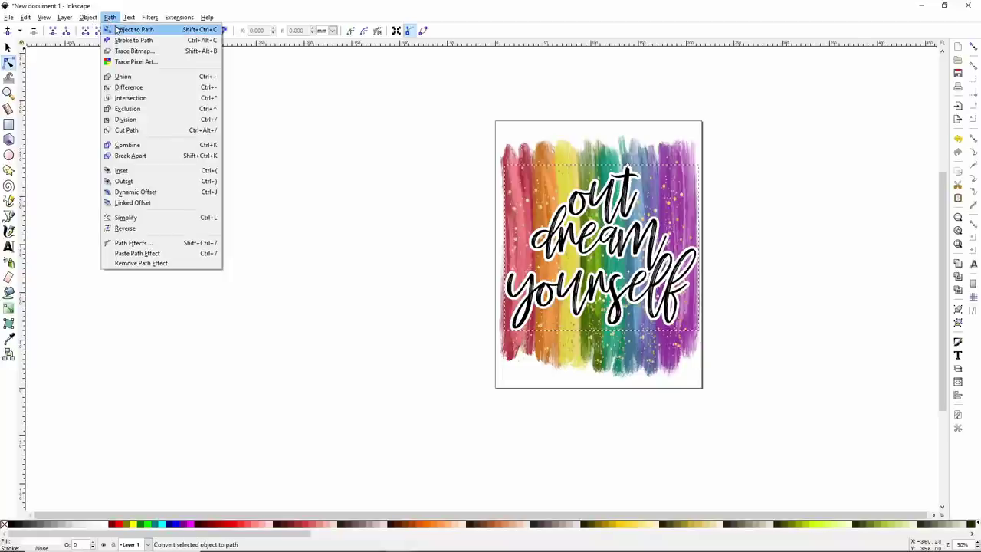
{"action": "left_click", "coordinate": [119, 29]}
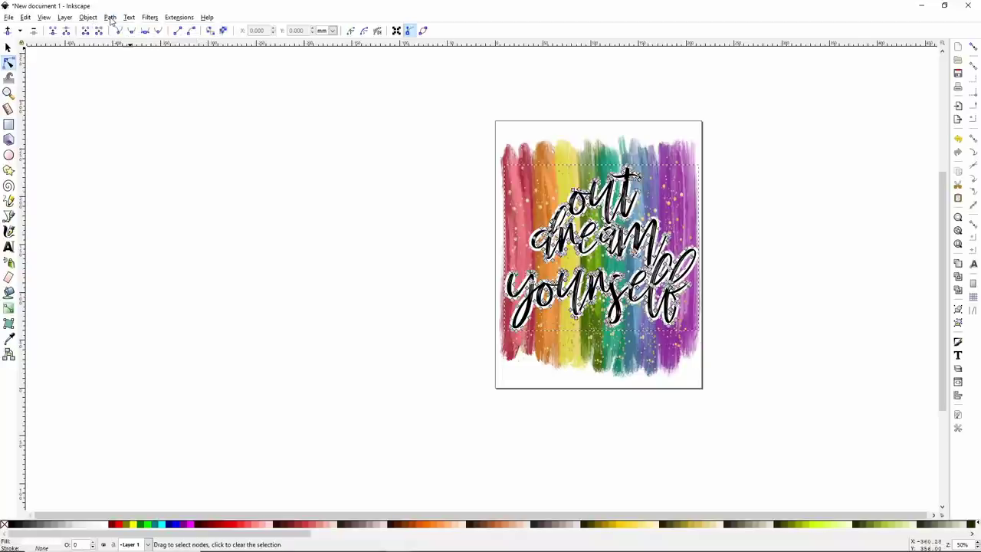
{"action": "left_click", "coordinate": [88, 17]}
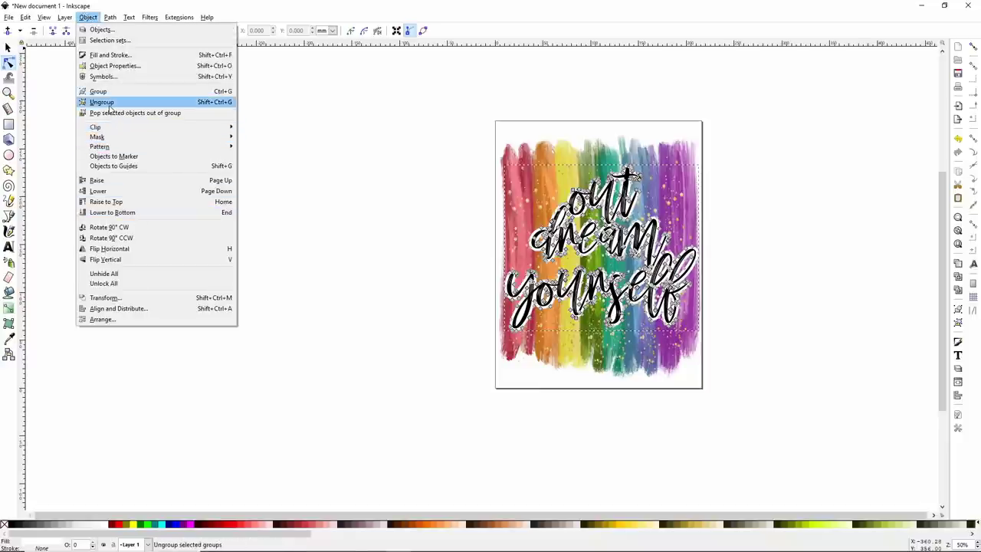
{"action": "left_click", "coordinate": [107, 102]}
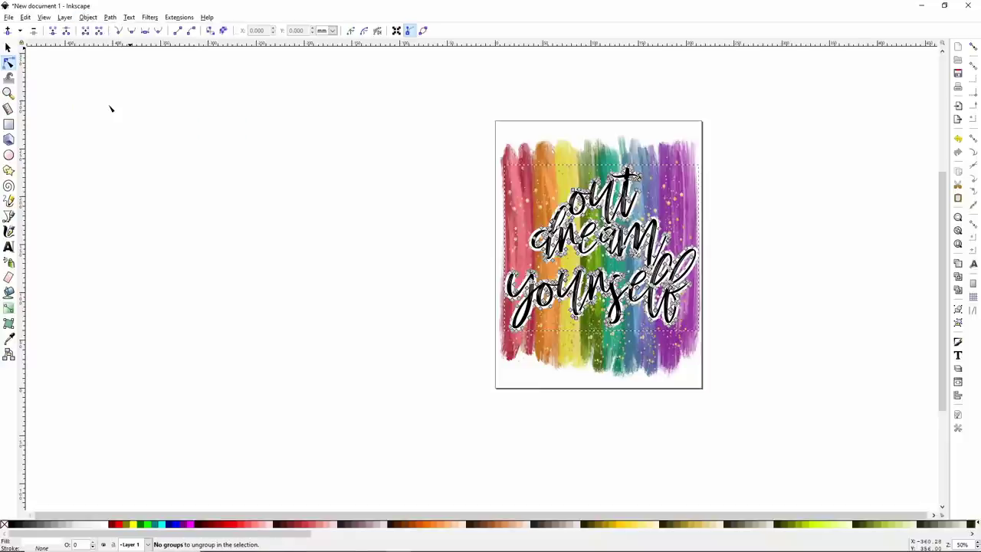
Step: Merge the white outline behind the lettering into a single path with Union and deselect it
{"action": "left_click", "coordinate": [111, 18]}
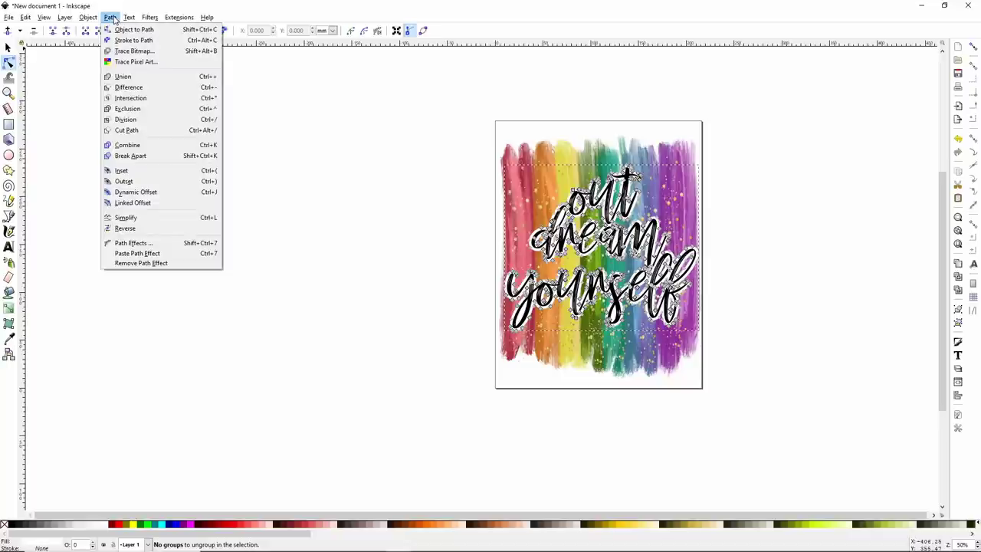
{"action": "left_click", "coordinate": [123, 76]}
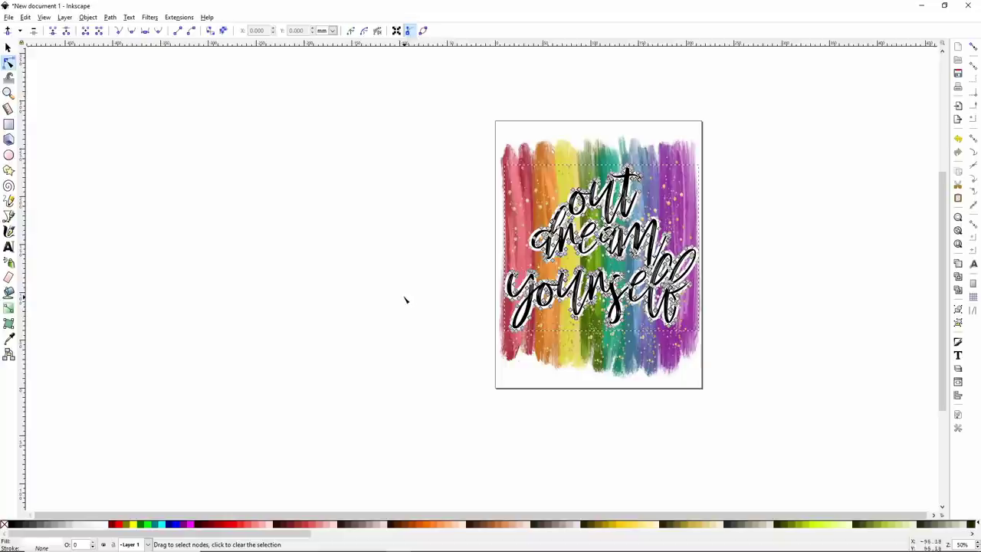
{"action": "left_click", "coordinate": [392, 250]}
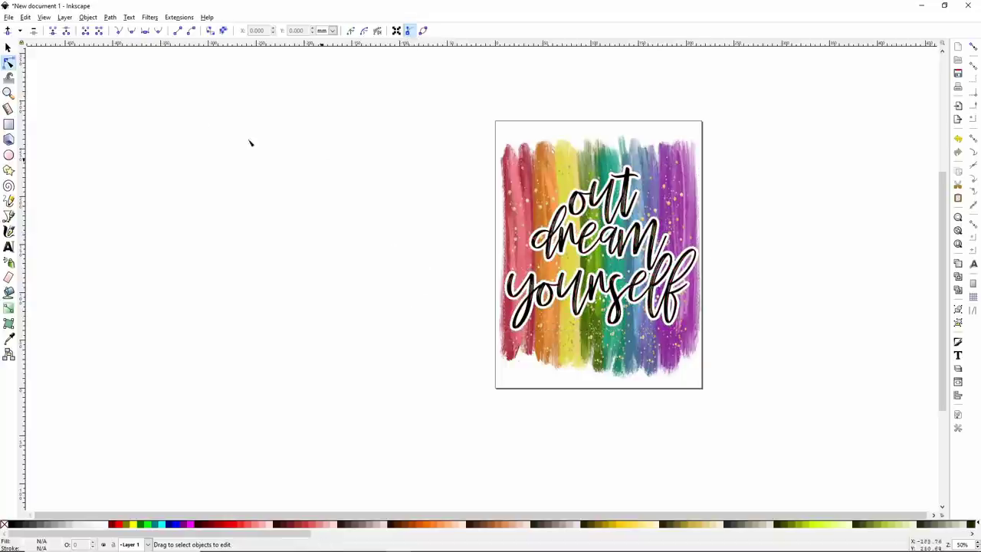
Step: Move the black lettering off the page to inspect the white outline underneath, and put it back over the outline
{"action": "left_click", "coordinate": [8, 48]}
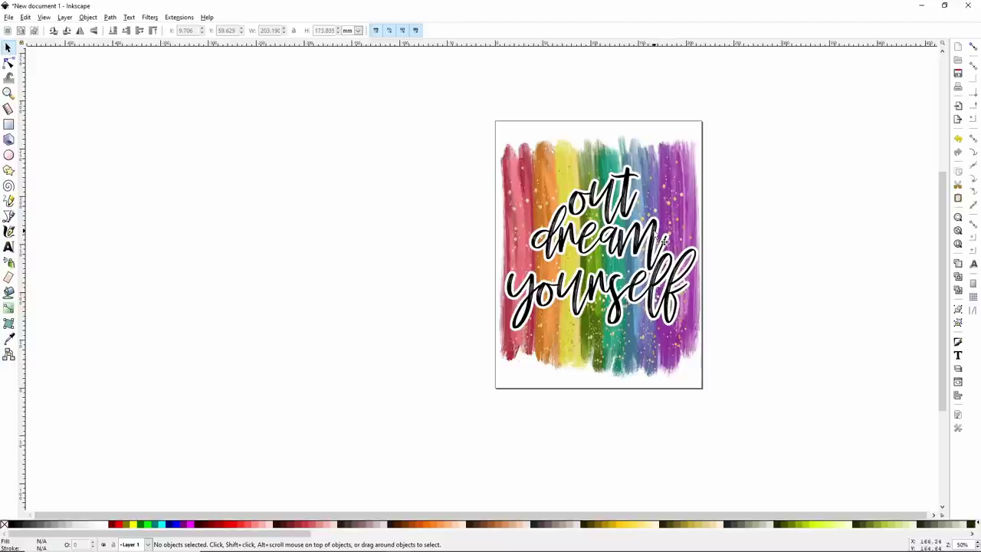
{"action": "left_click_drag", "start_coordinate": [660, 239], "coordinate": [380, 270]}
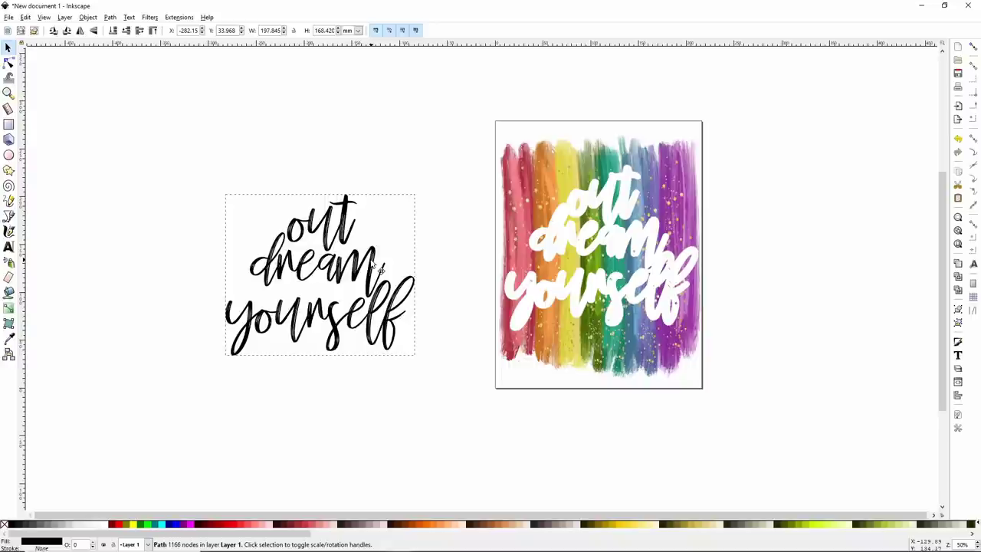
{"action": "left_click_drag", "start_coordinate": [380, 270], "coordinate": [660, 238]}
{"action": "left_click", "coordinate": [435, 183]}
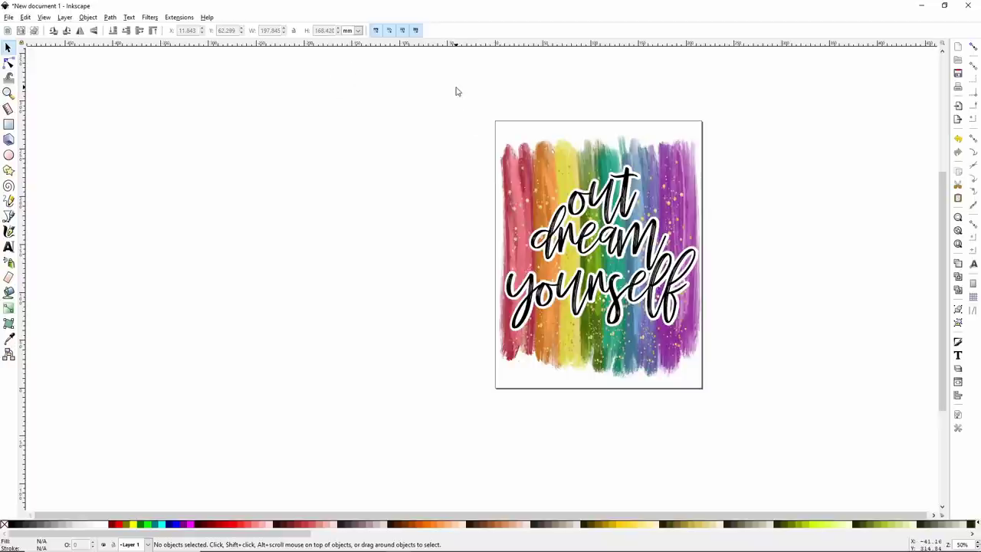
Step: Select the whole design, switch its size units to inches and flip it horizontally for sublimation printing
{"action": "left_click_drag", "start_coordinate": [456, 87], "coordinate": [750, 443]}
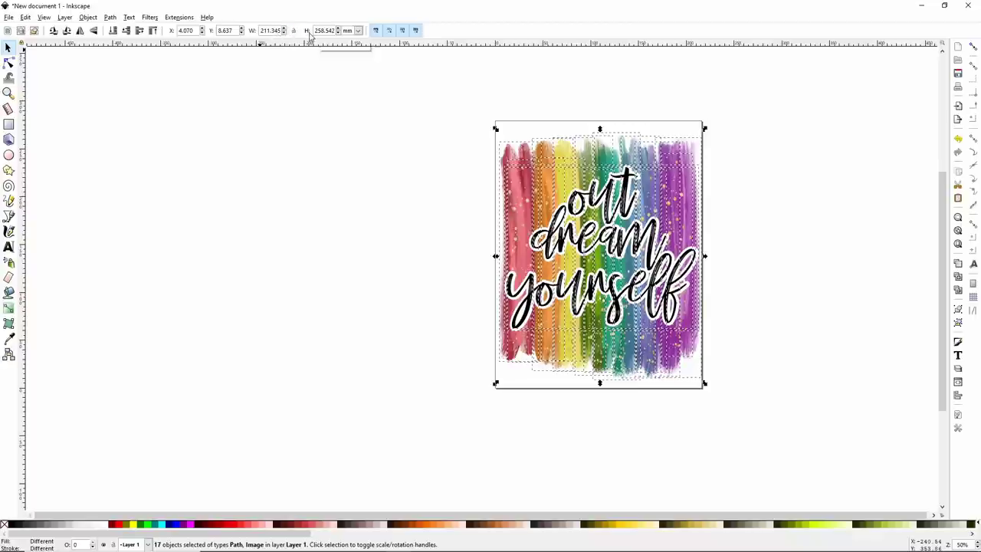
{"action": "left_click", "coordinate": [357, 31]}
{"action": "left_click", "coordinate": [349, 78]}
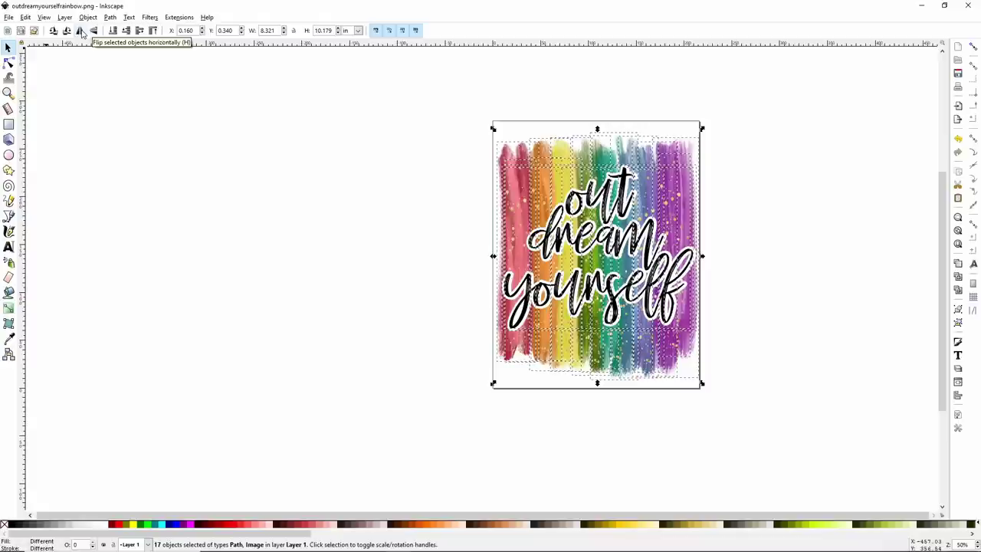
{"action": "left_click", "coordinate": [82, 33]}
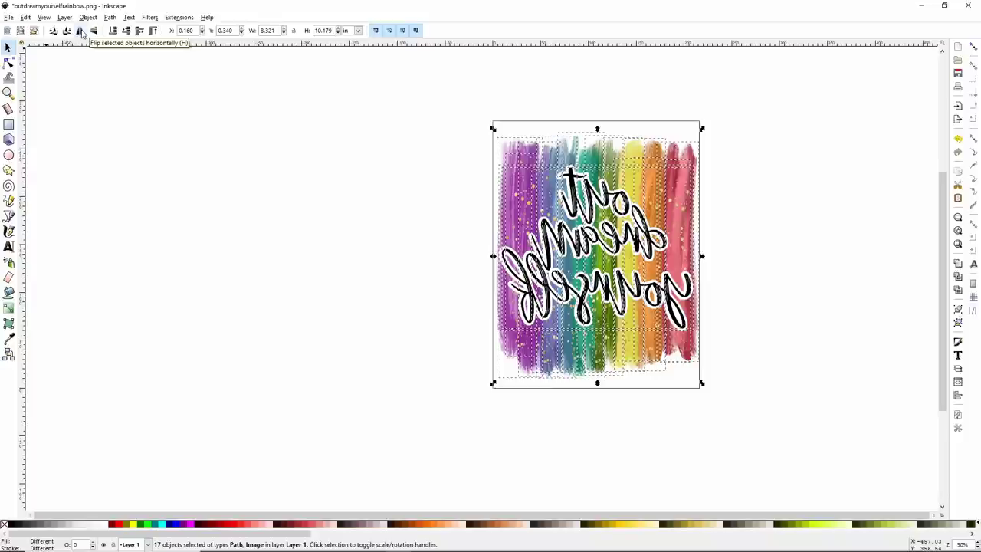
Step: Examine the available printers in the print settings and leave without printing
{"action": "left_click", "coordinate": [9, 17]}
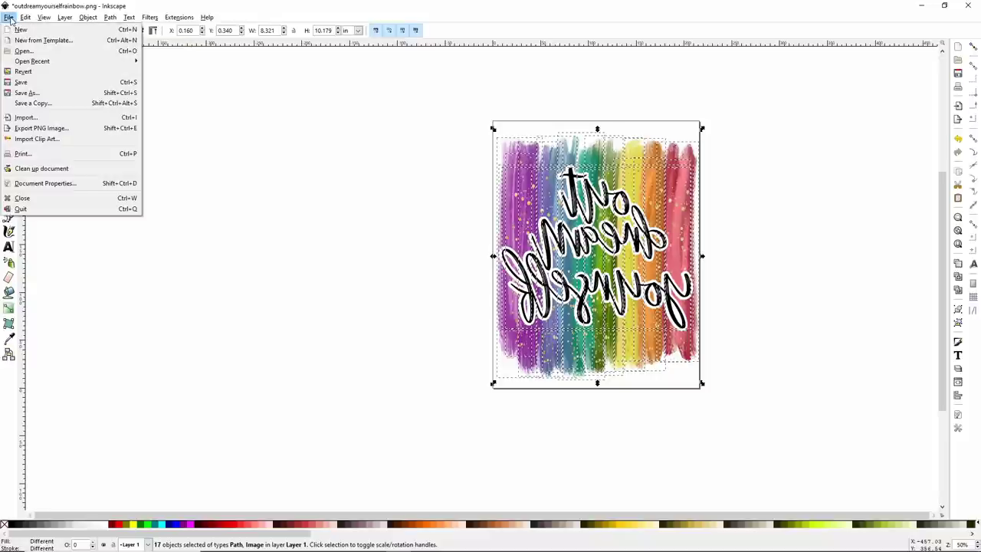
{"action": "left_click", "coordinate": [26, 155]}
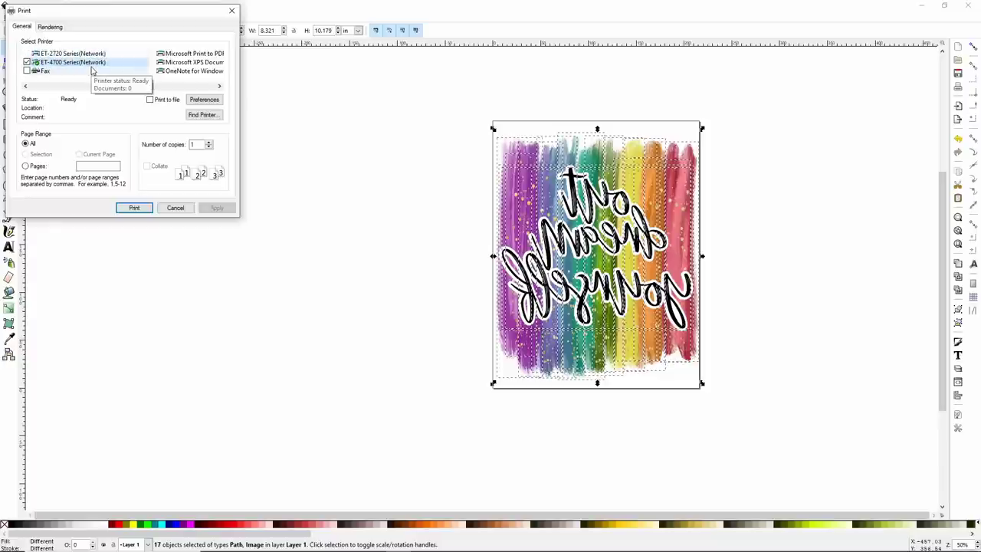
{"action": "left_click", "coordinate": [178, 208]}
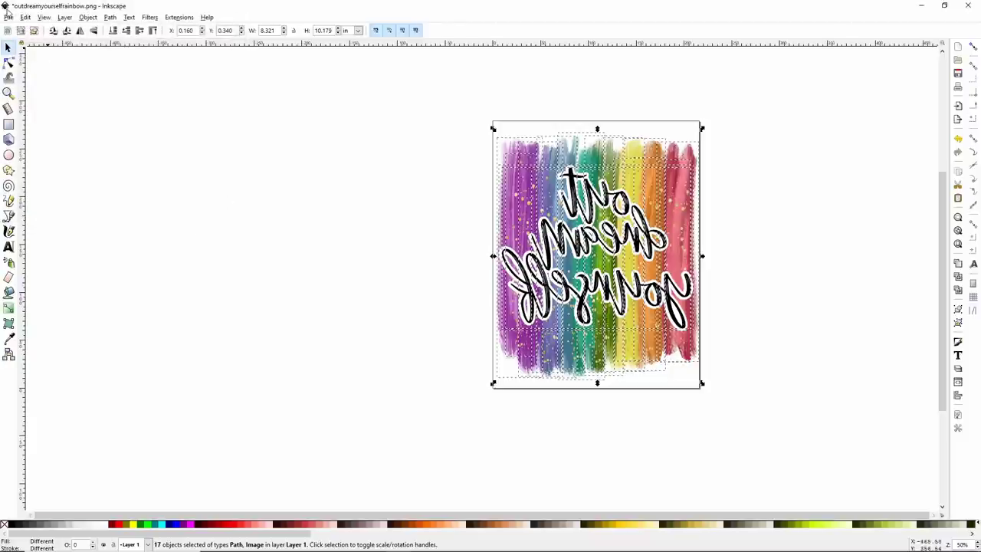
Step: Review the page size options in the document properties, close them and deselect the design
{"action": "left_click", "coordinate": [9, 17]}
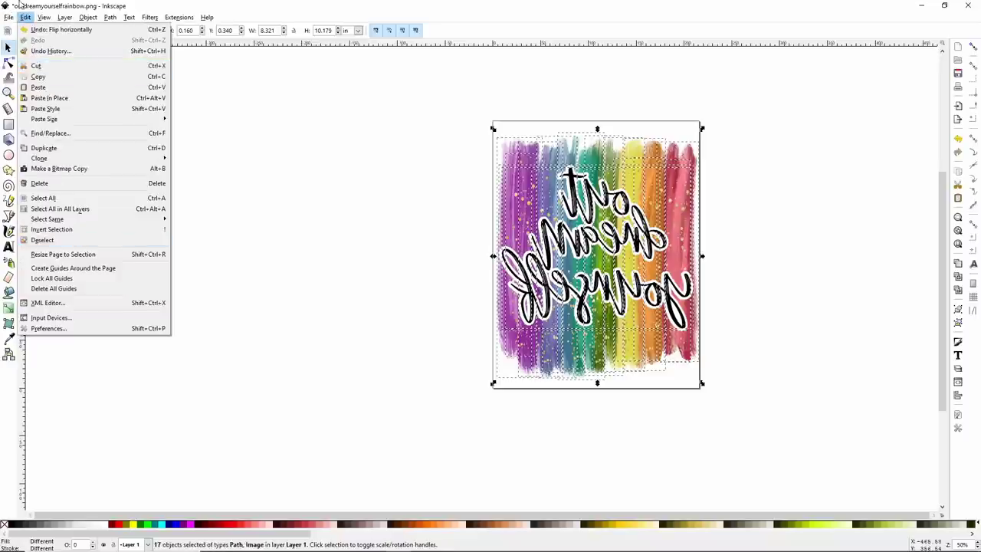
{"action": "left_click", "coordinate": [46, 183]}
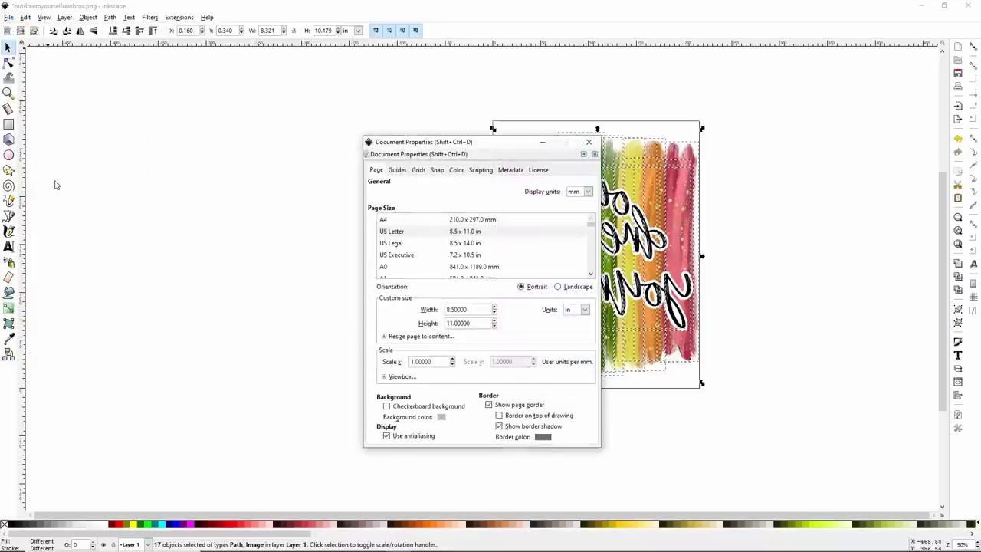
{"action": "scroll", "coordinate": [517, 249], "scroll_direction": "down", "scroll_amount": 5}
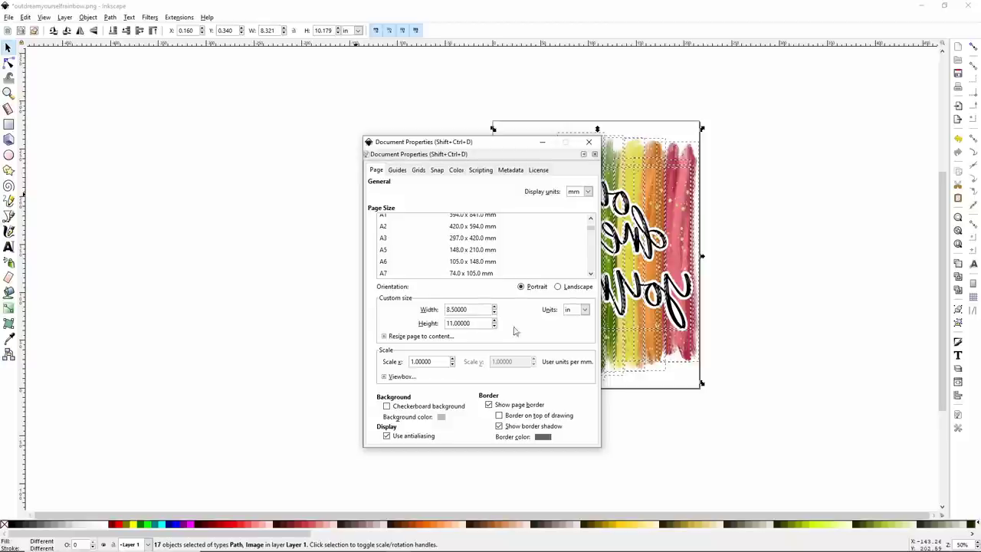
{"action": "left_click", "coordinate": [589, 142]}
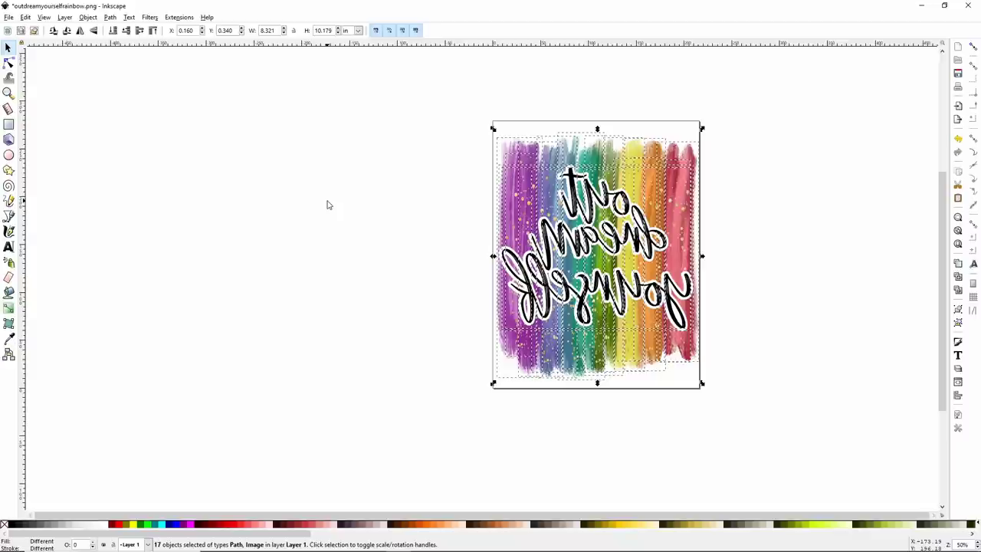
{"action": "left_click", "coordinate": [335, 202]}
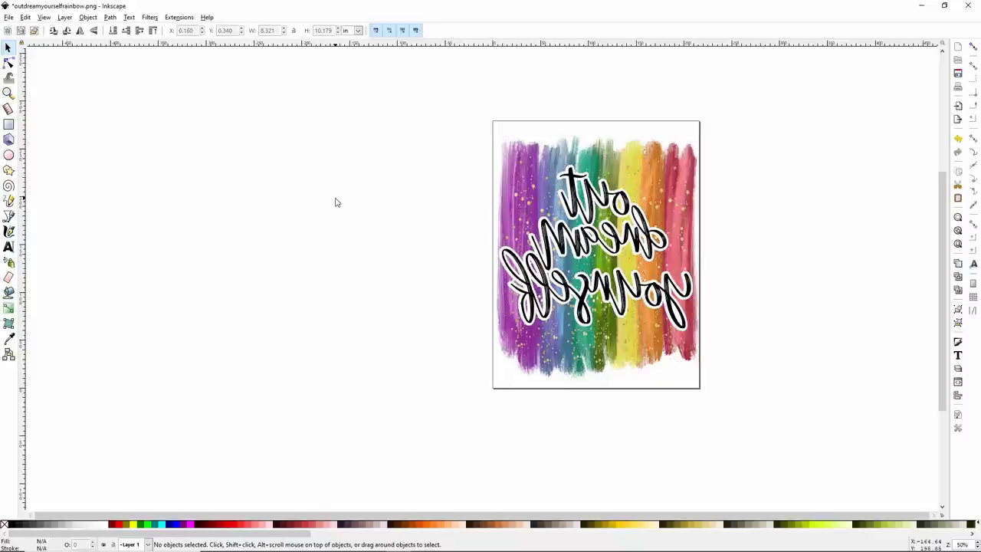